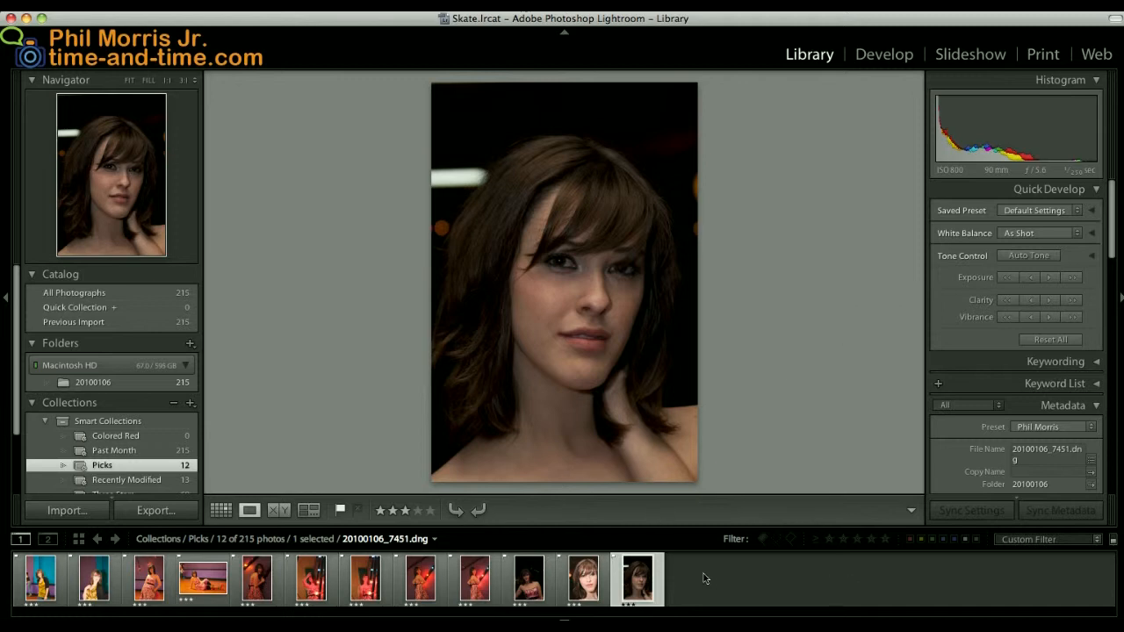
Create a virtual copy of the selected portrait 20100106_7451.dng and open it in the Develop module
right_click(638, 578)
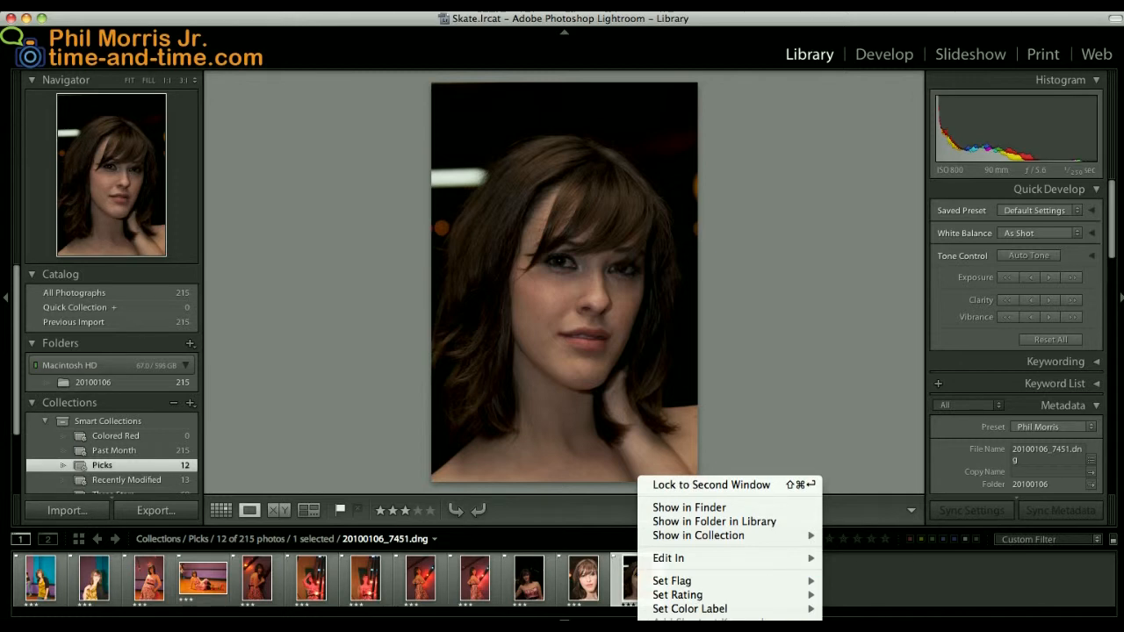
key("Escape")
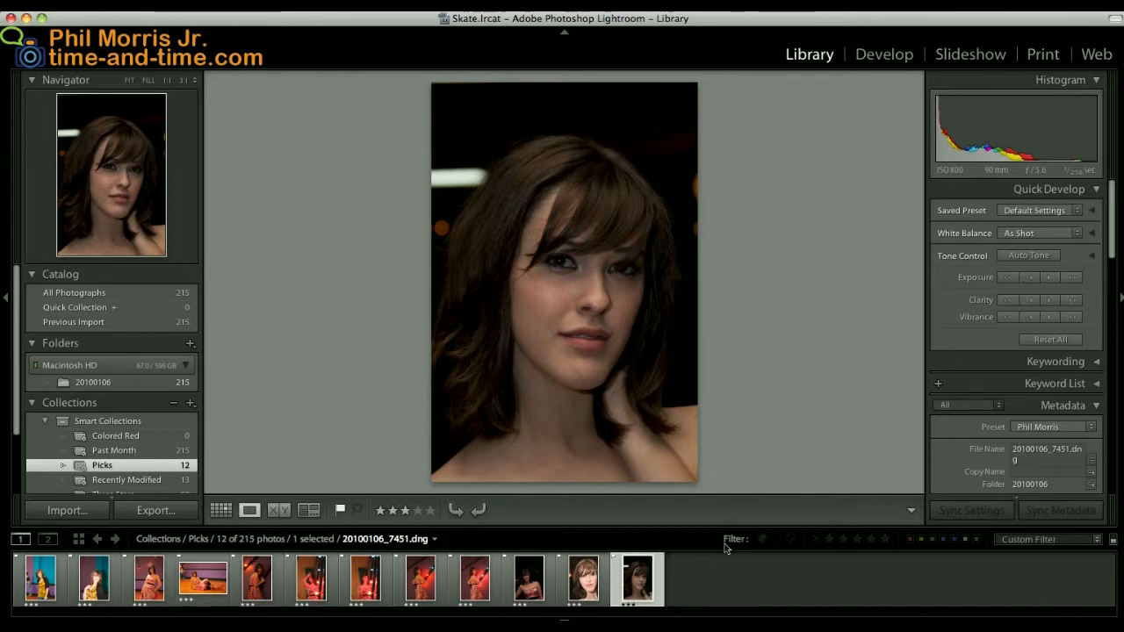
key("super+apostrophe")
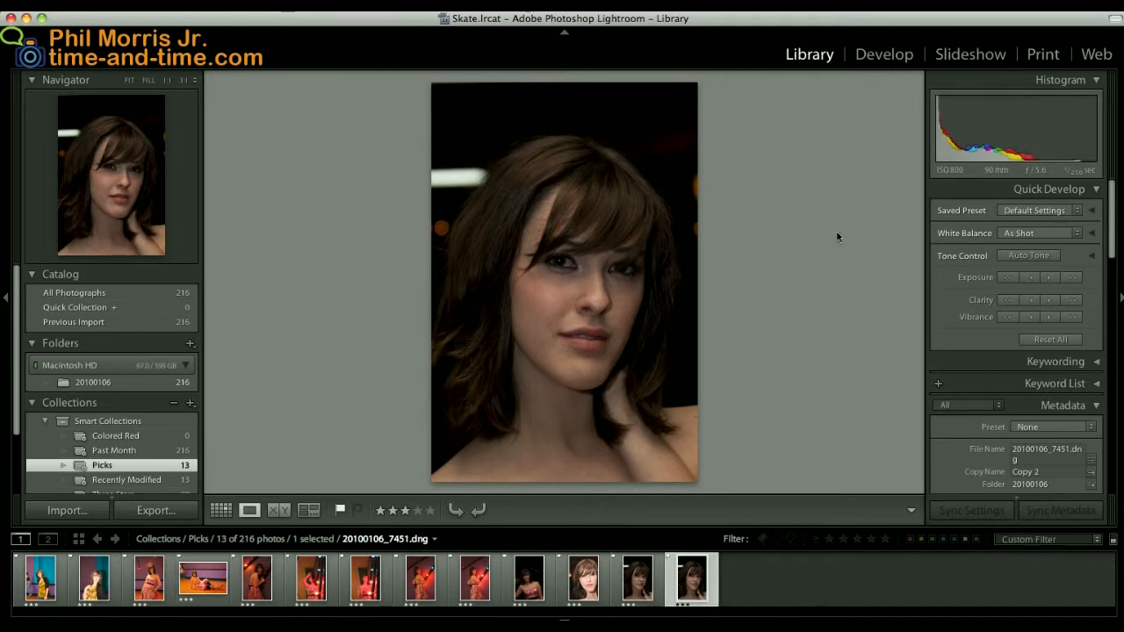
left_click(883, 56)
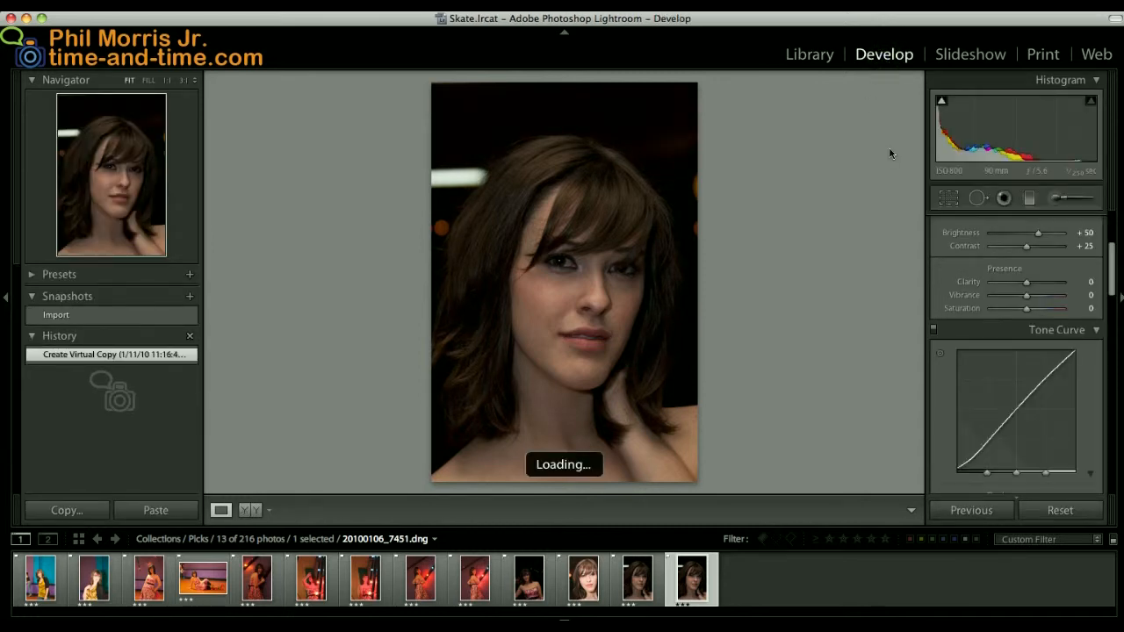
Set the portrait's Clarity to +30, Vibrance to +15 and Saturation to +7
scroll(1084, 397, "up", 3)
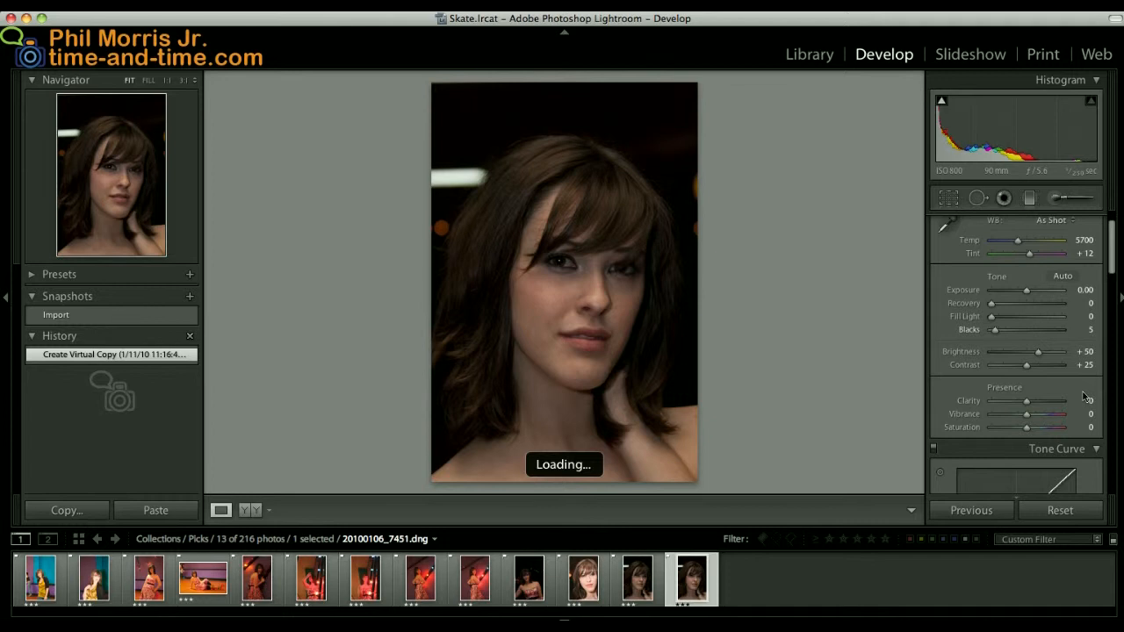
left_click(1086, 399)
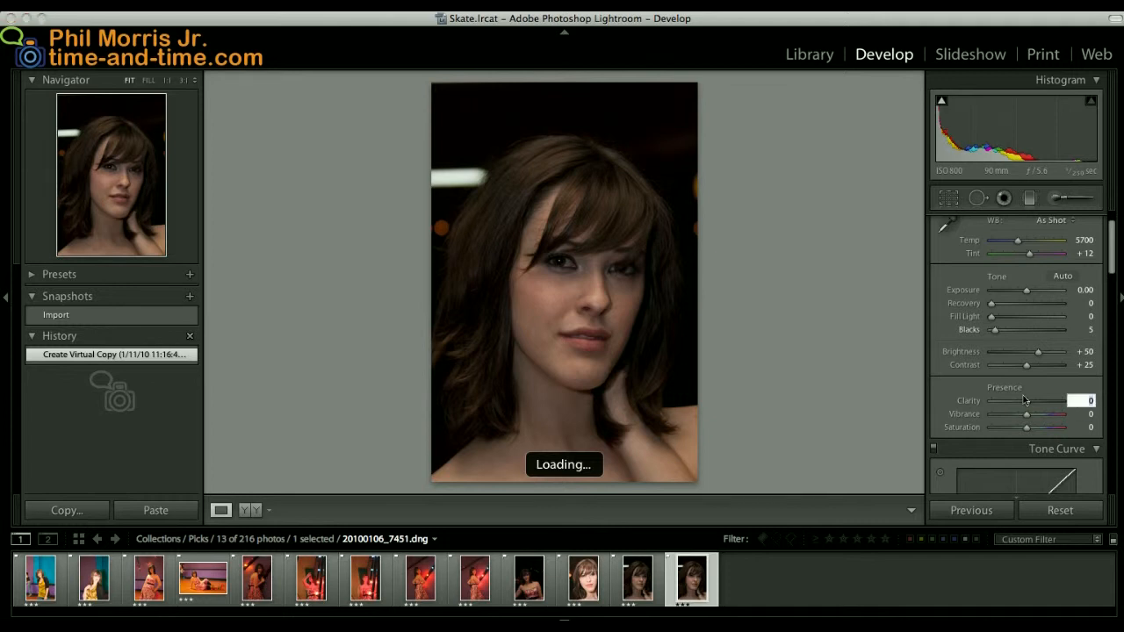
left_click_drag(1025, 398, 1045, 399)
type("30")
key("Tab")
type("15")
key("Tab")
type("7")
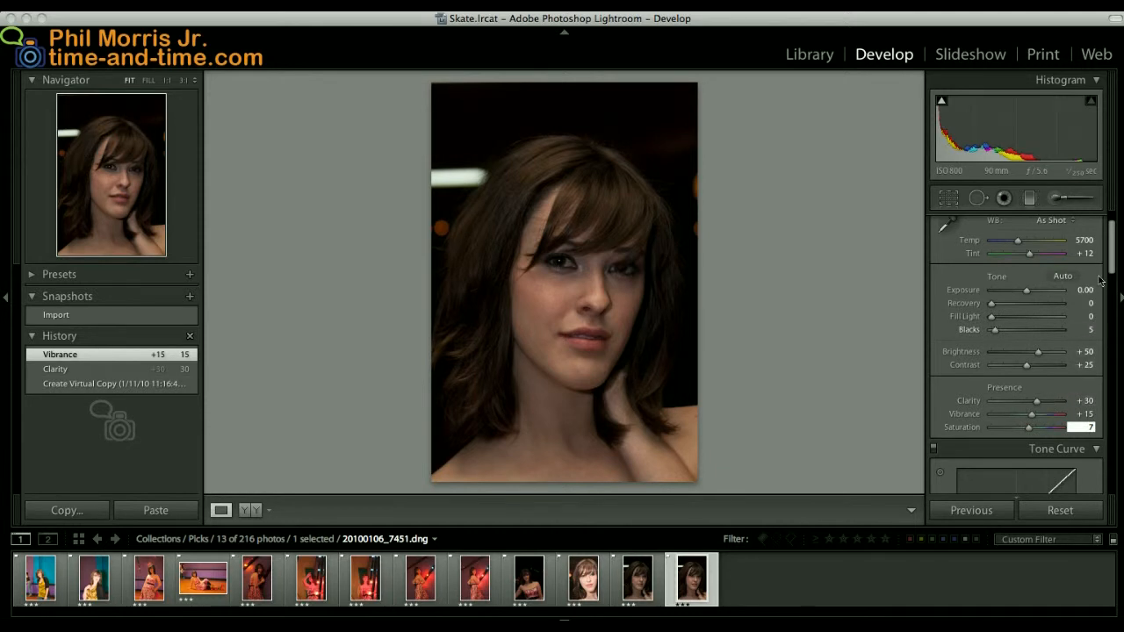
key("Return")
Try the Camera Landscape profile in Camera Calibration, and settle on Camera Portrait
left_click_drag(1113, 256, 1110, 470)
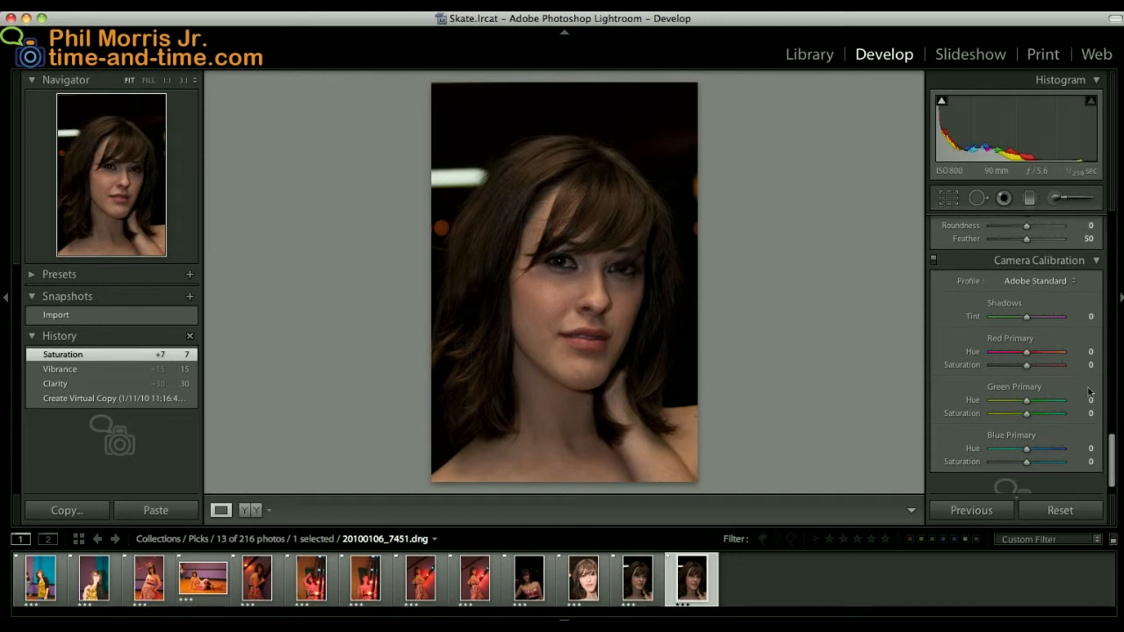
left_click(1038, 283)
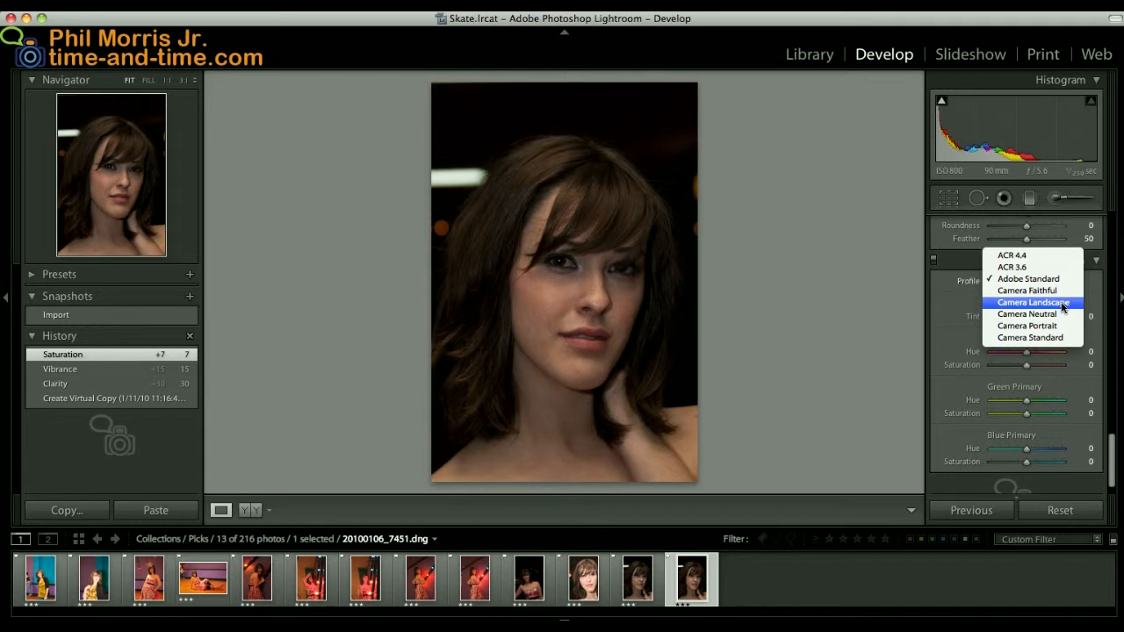
left_click(1062, 304)
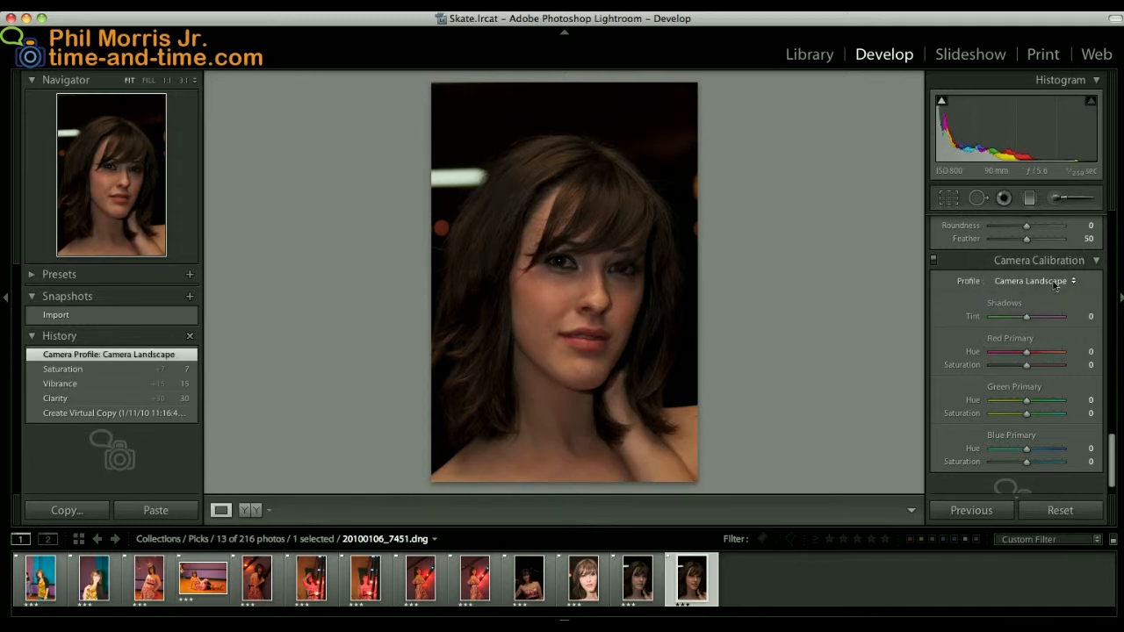
left_click(1053, 282)
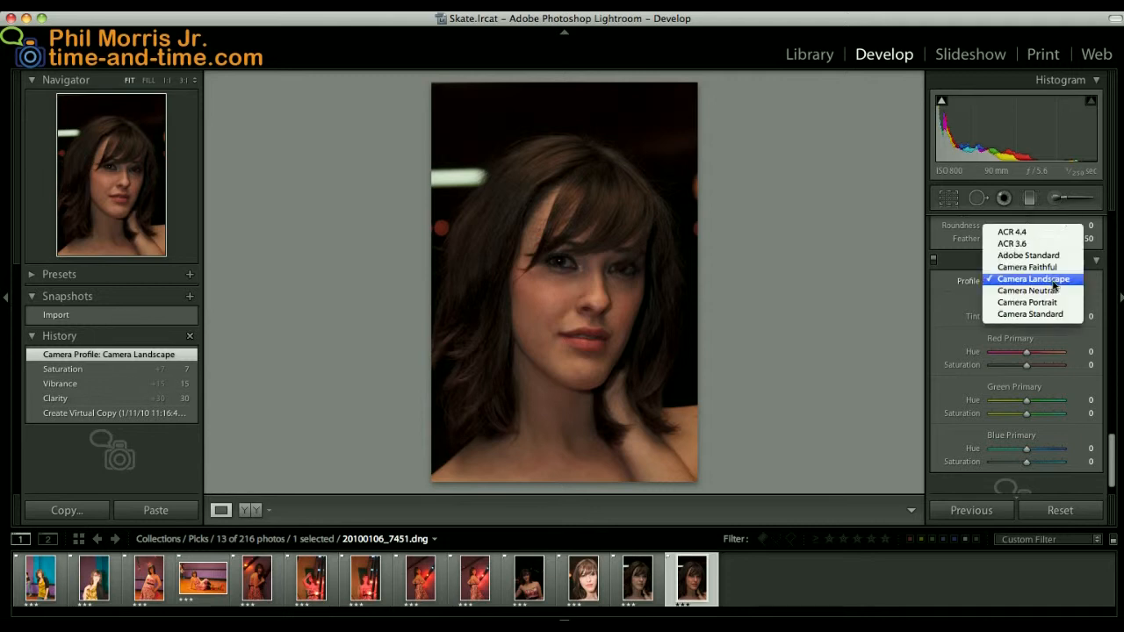
left_click(1054, 302)
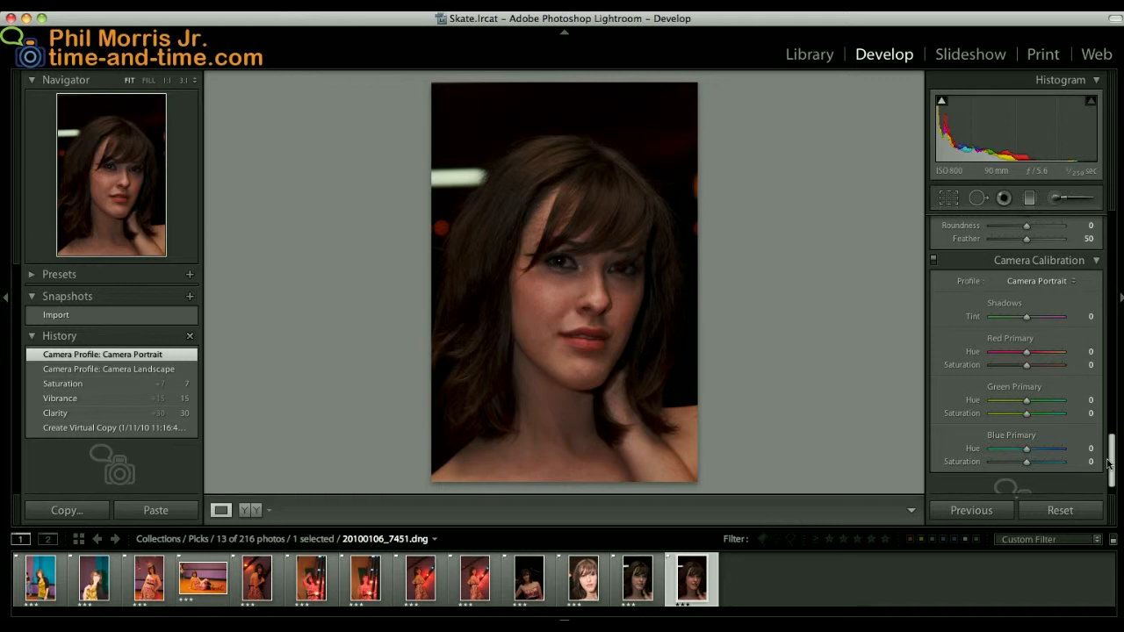
Set the portrait's white balance to the Flash preset
left_click_drag(1108, 464, 1114, 235)
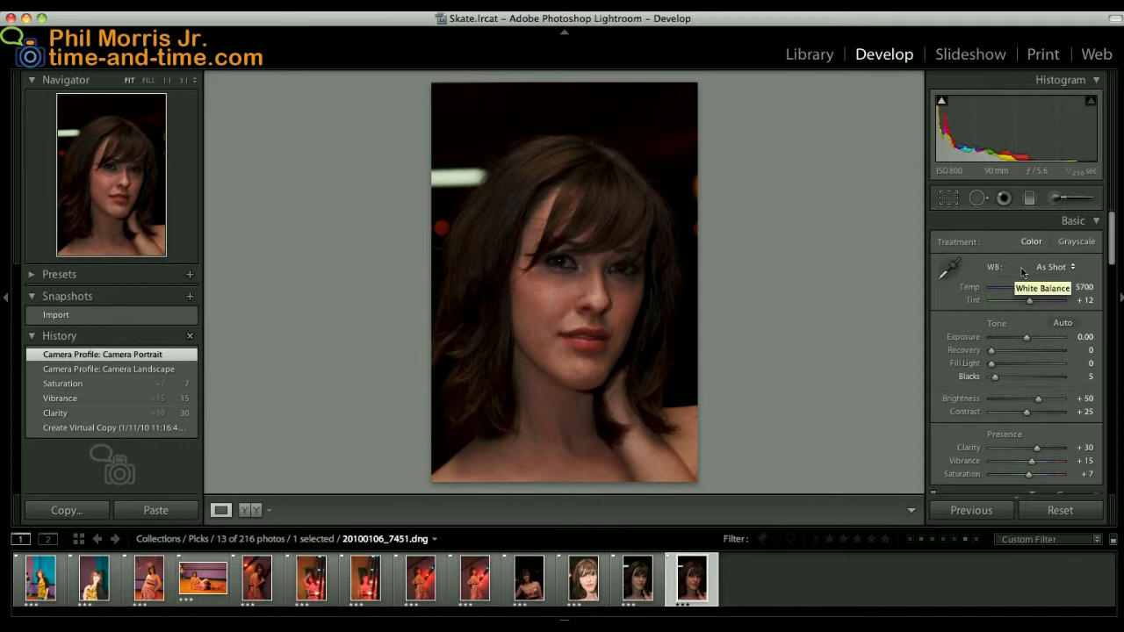
left_click(1060, 269)
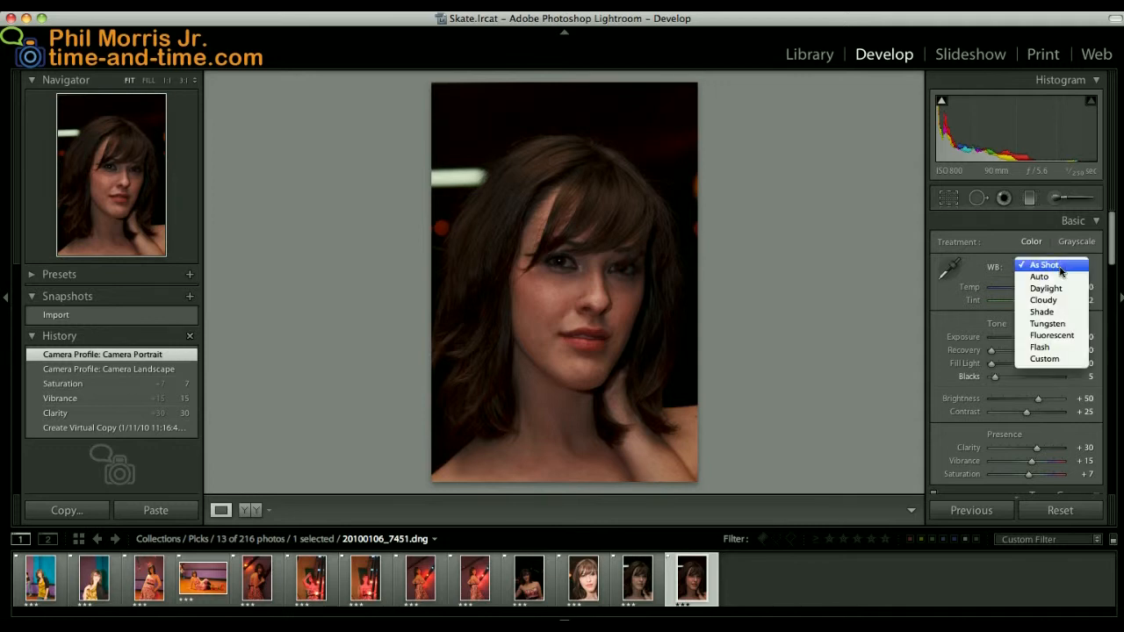
left_click(1056, 347)
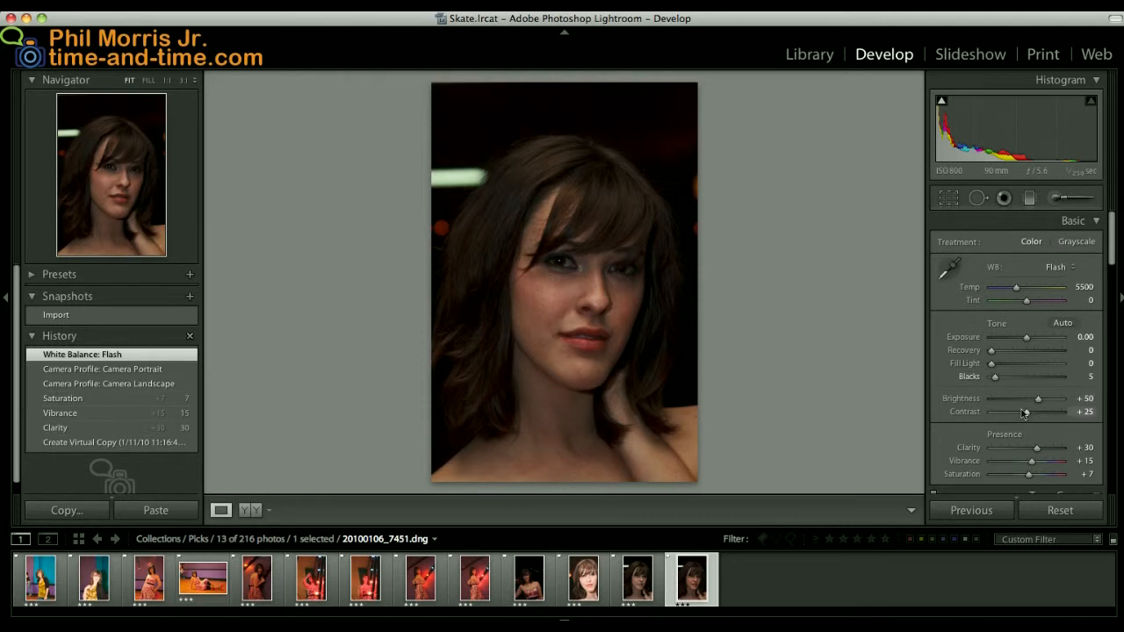
Try the automatic tone adjustment on the portrait and undo it
left_click(1061, 323)
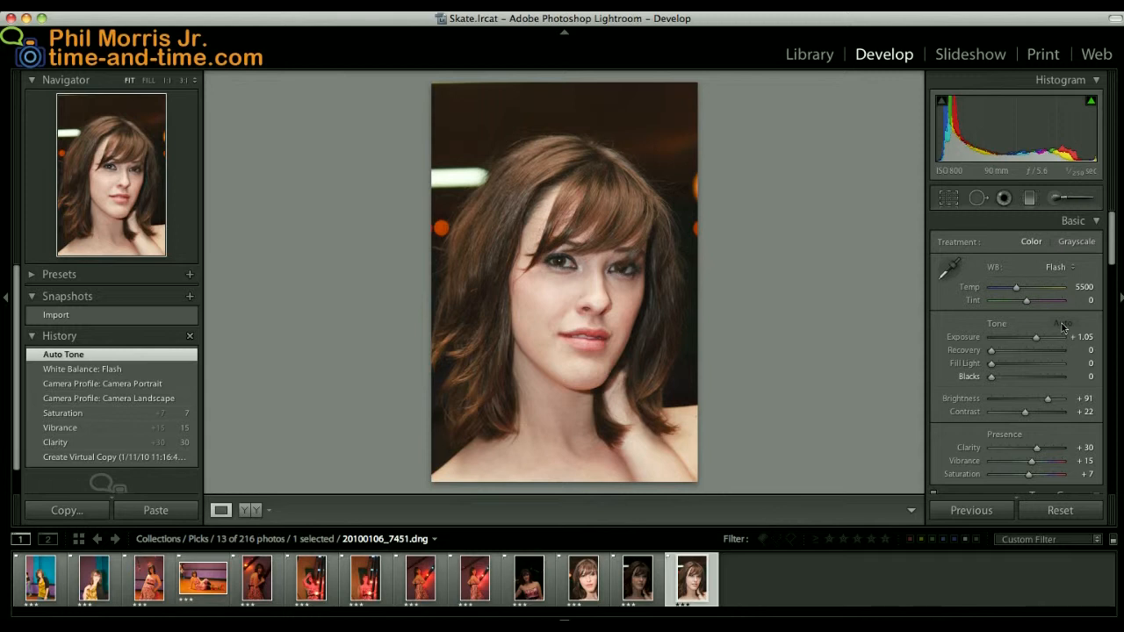
key("super+z")
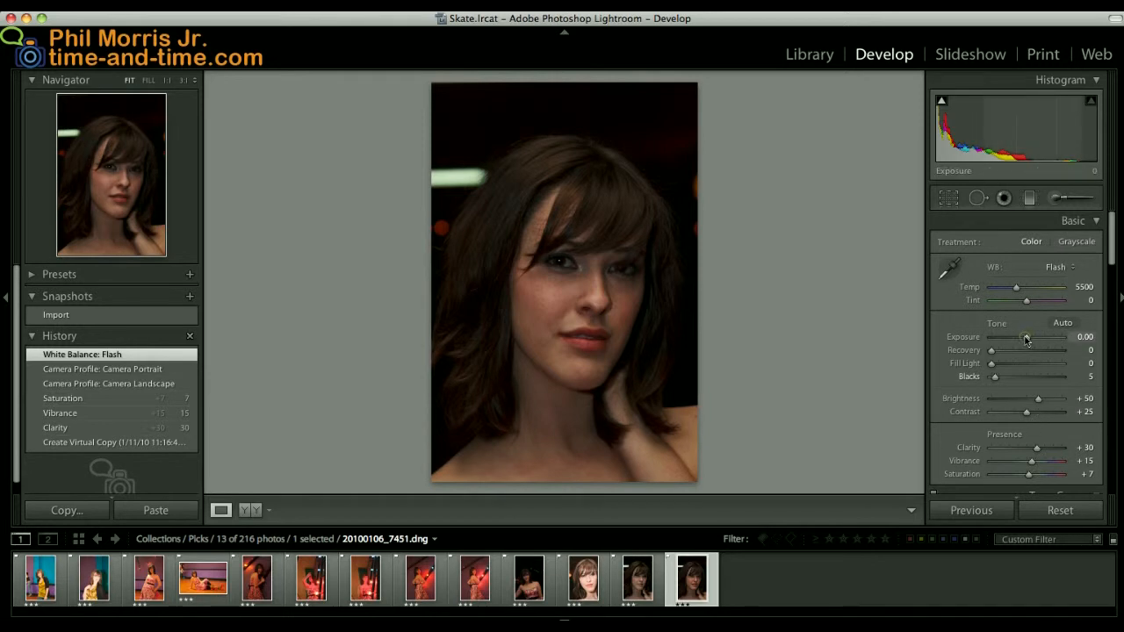
Raise the portrait's Exposure to +1.00 and its highlight Recovery to 5
left_click_drag(1025, 339, 1034, 339)
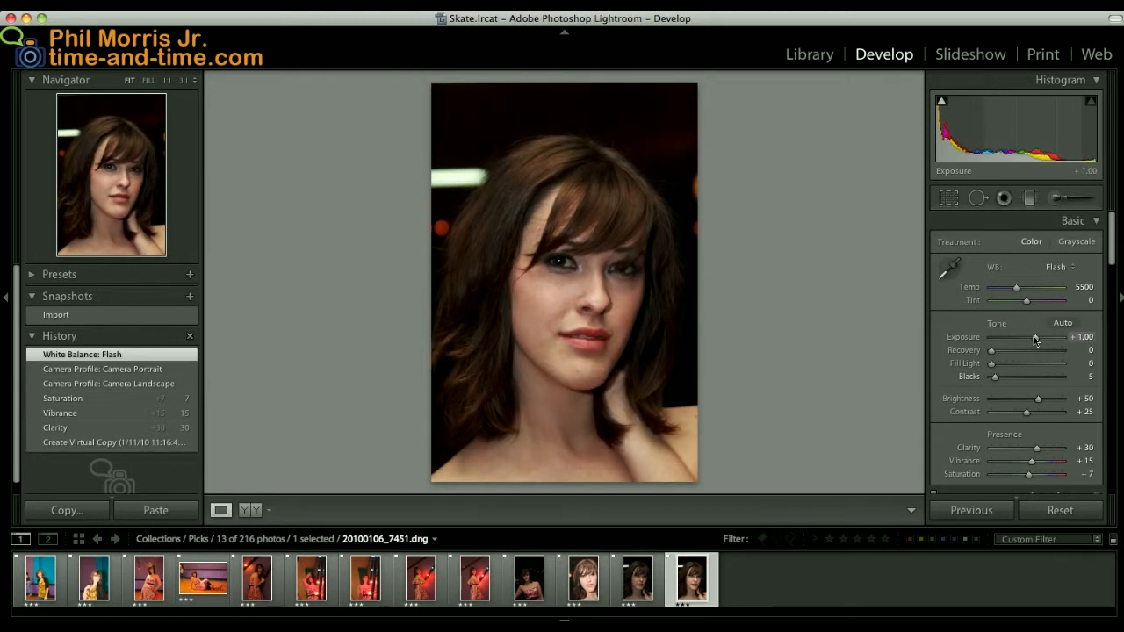
left_click_drag(1034, 340, 1034, 340)
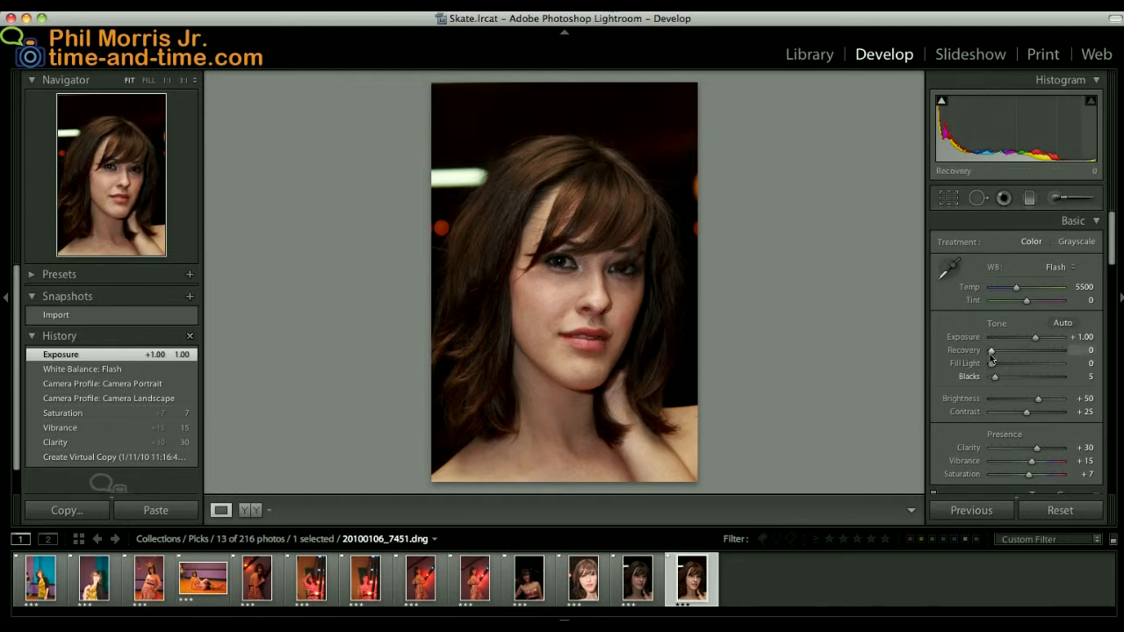
left_click_drag(990, 356, 994, 356)
left_click_drag(994, 355, 996, 354)
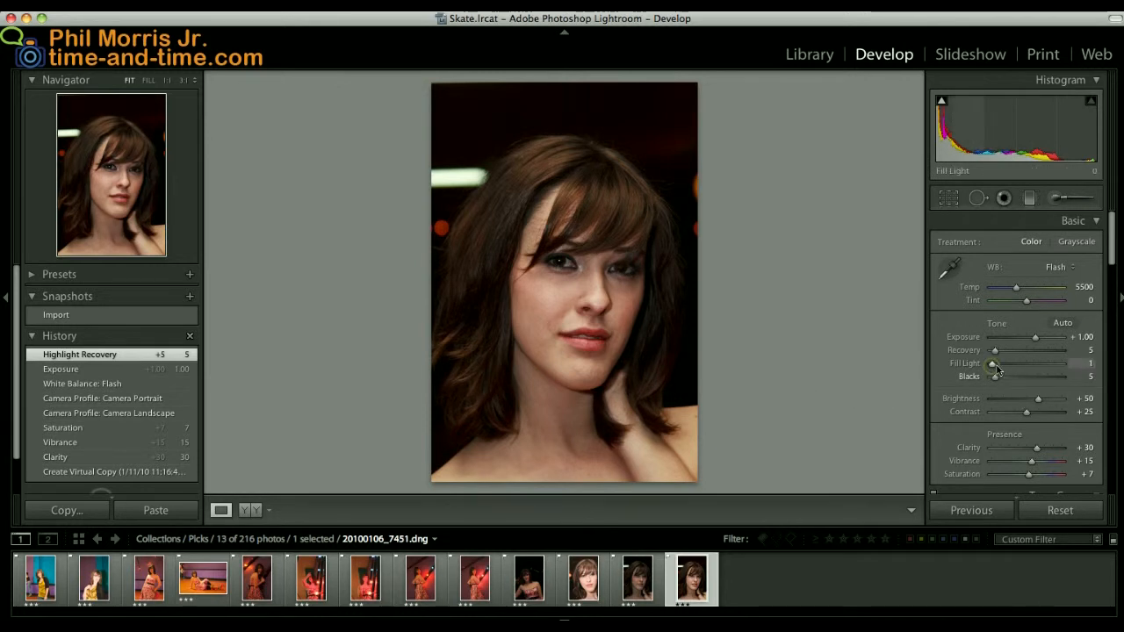
Test Fill Light at 71, return it to 0, and lower Blacks to 3
left_click_drag(996, 369, 1044, 372)
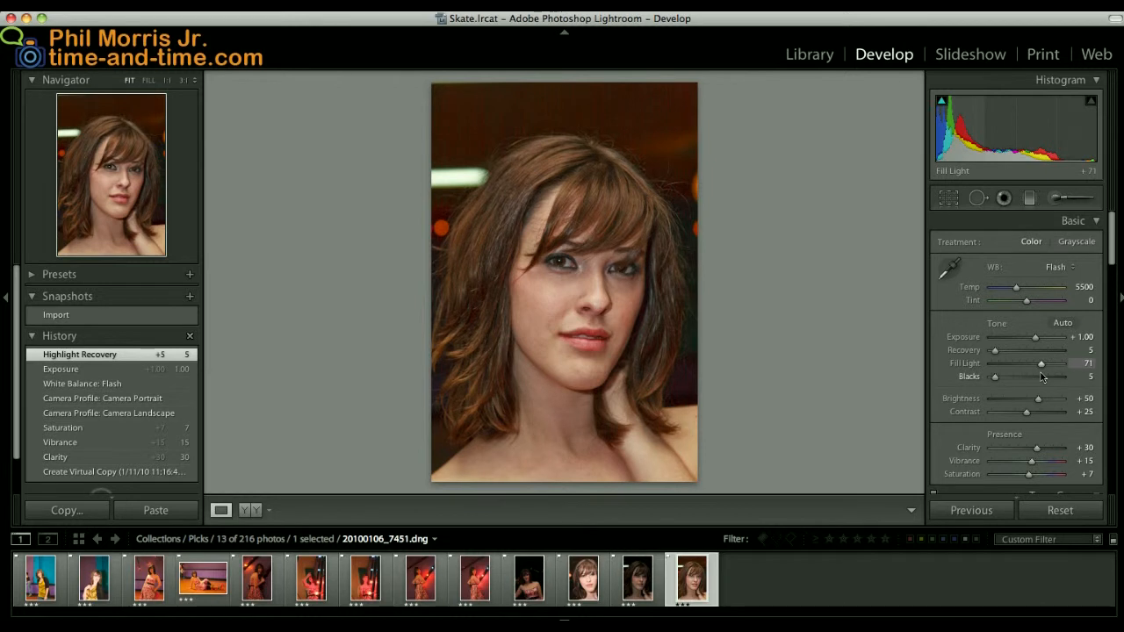
left_click_drag(1041, 364, 918, 355)
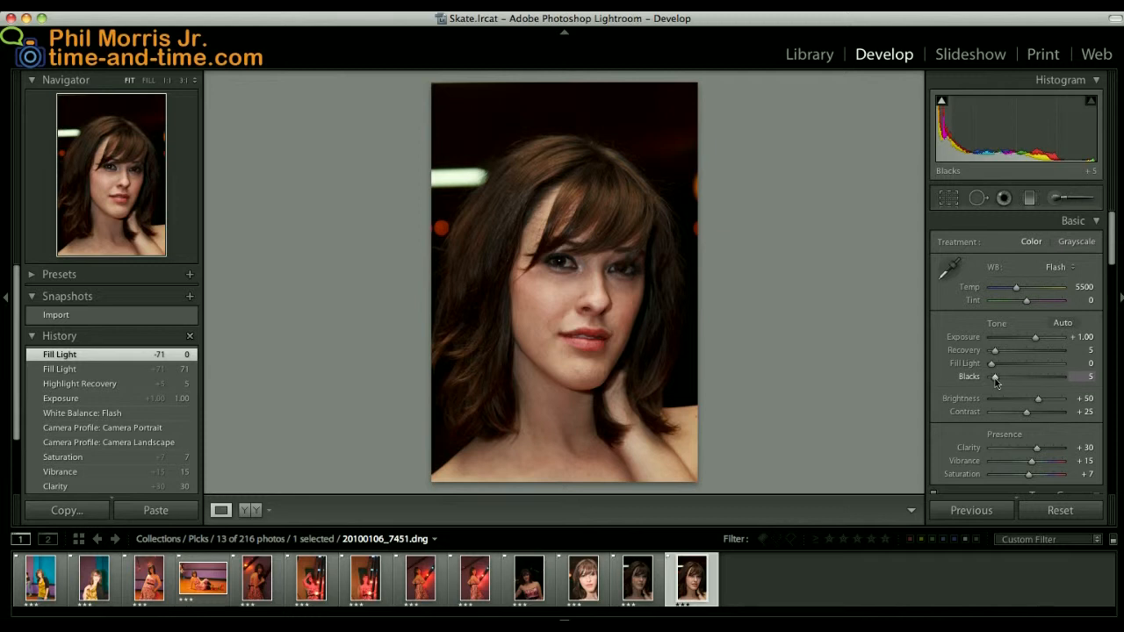
left_click_drag(994, 379, 993, 379)
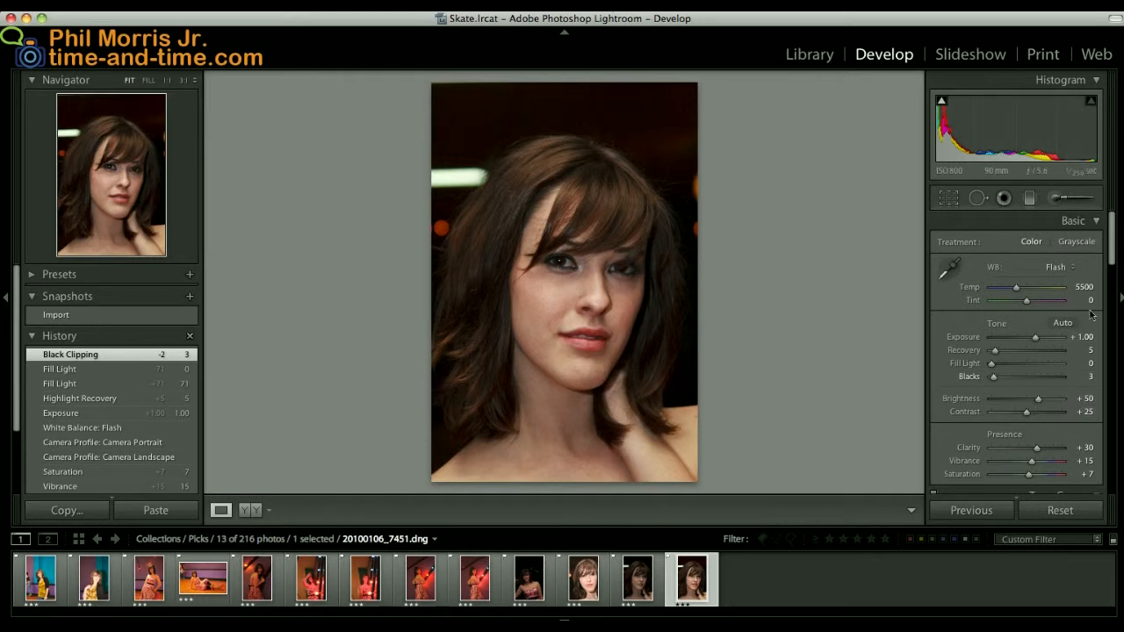
Adjust the Tone Curve regions by raising Darks to +15 and Highlights to +6
left_click_drag(1111, 251, 1112, 305)
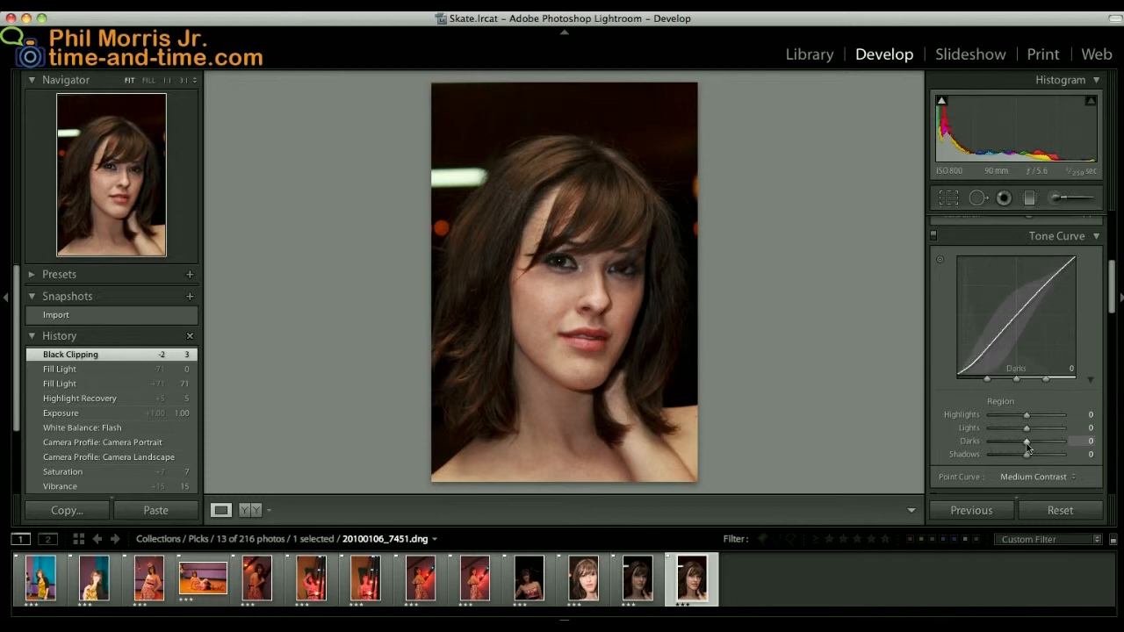
left_click_drag(1027, 448, 1034, 447)
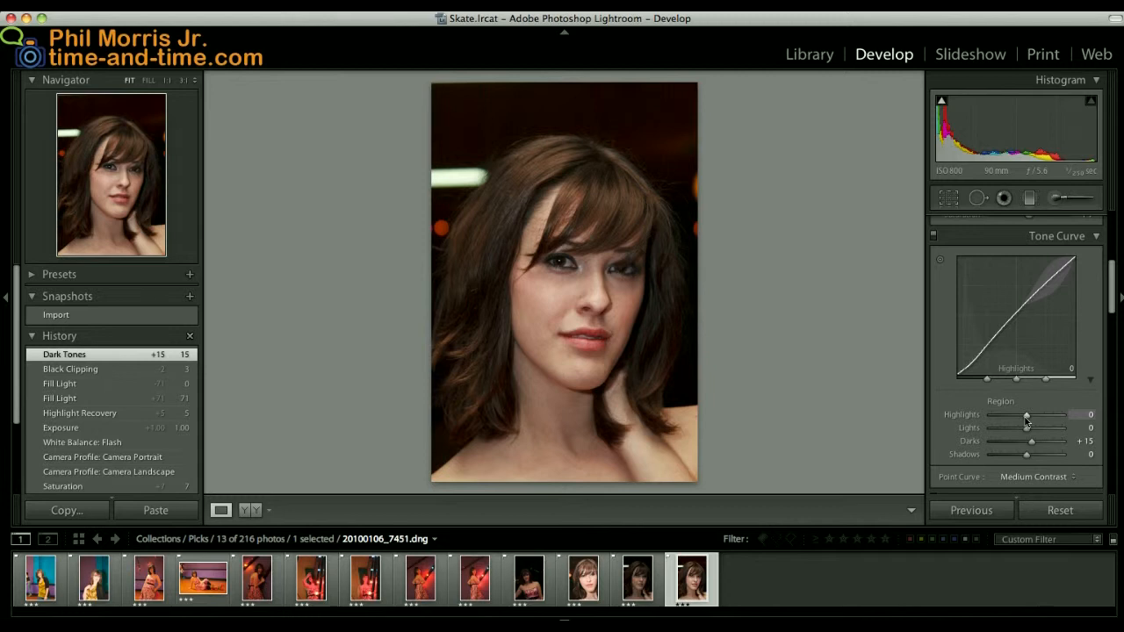
left_click_drag(1025, 422, 1027, 421)
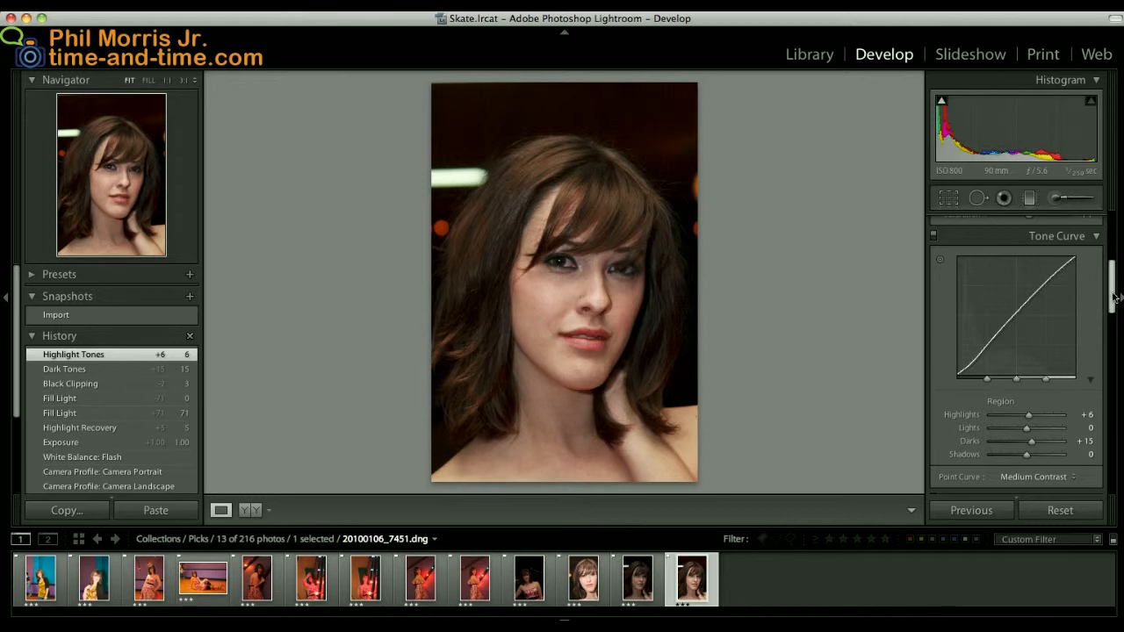
Try the HSL Red saturation at +100 and reset it to 0
left_click_drag(1113, 298, 1105, 344)
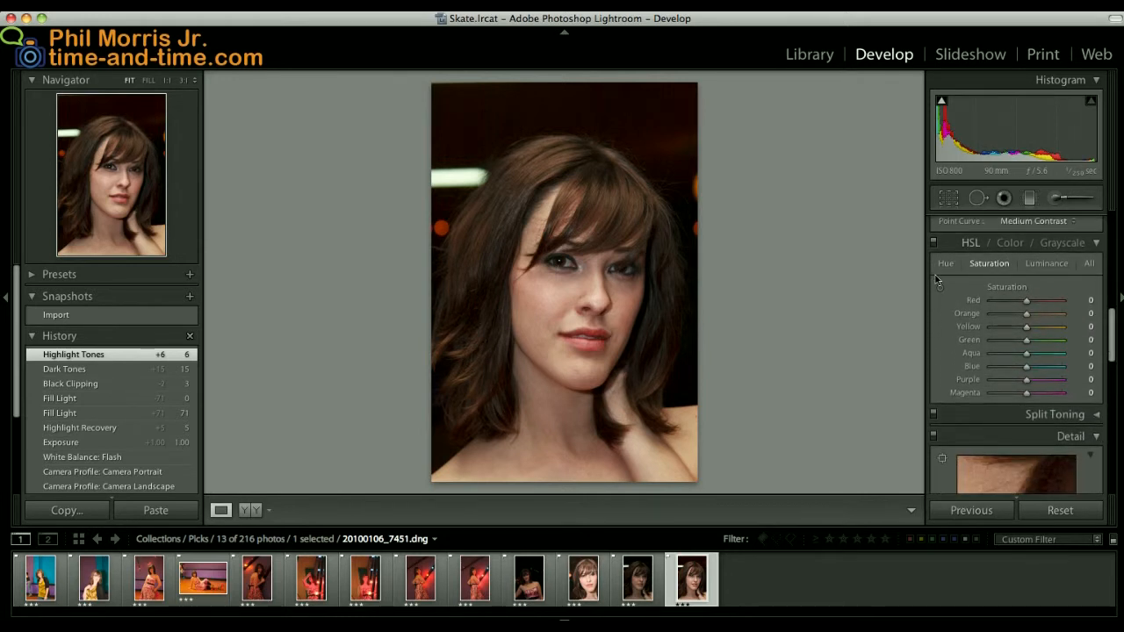
left_click(994, 266)
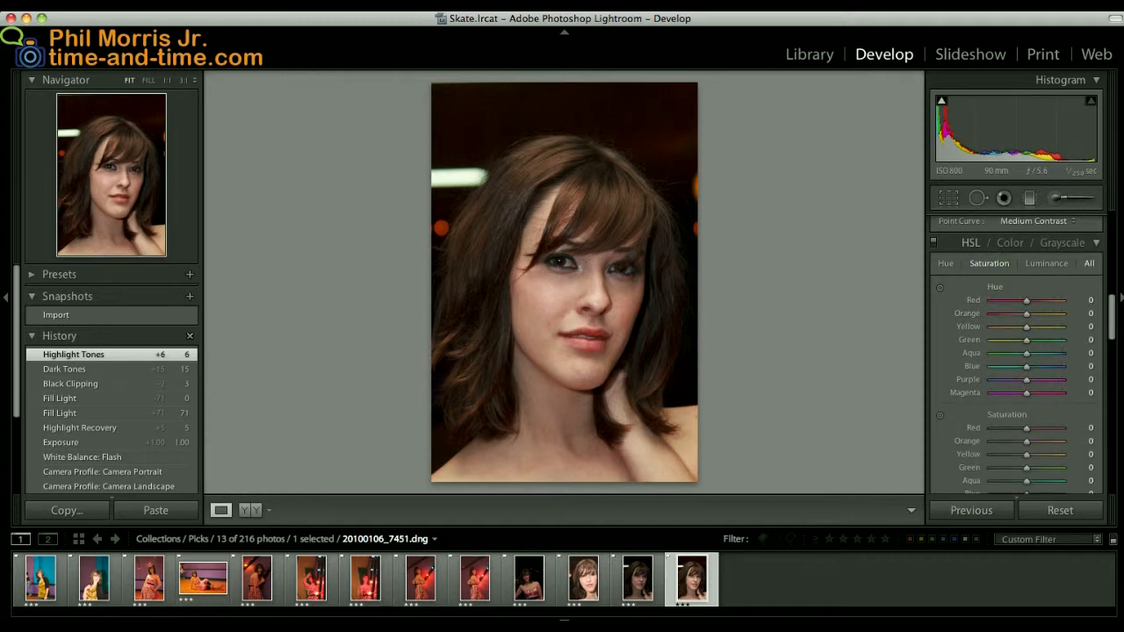
left_click(994, 264)
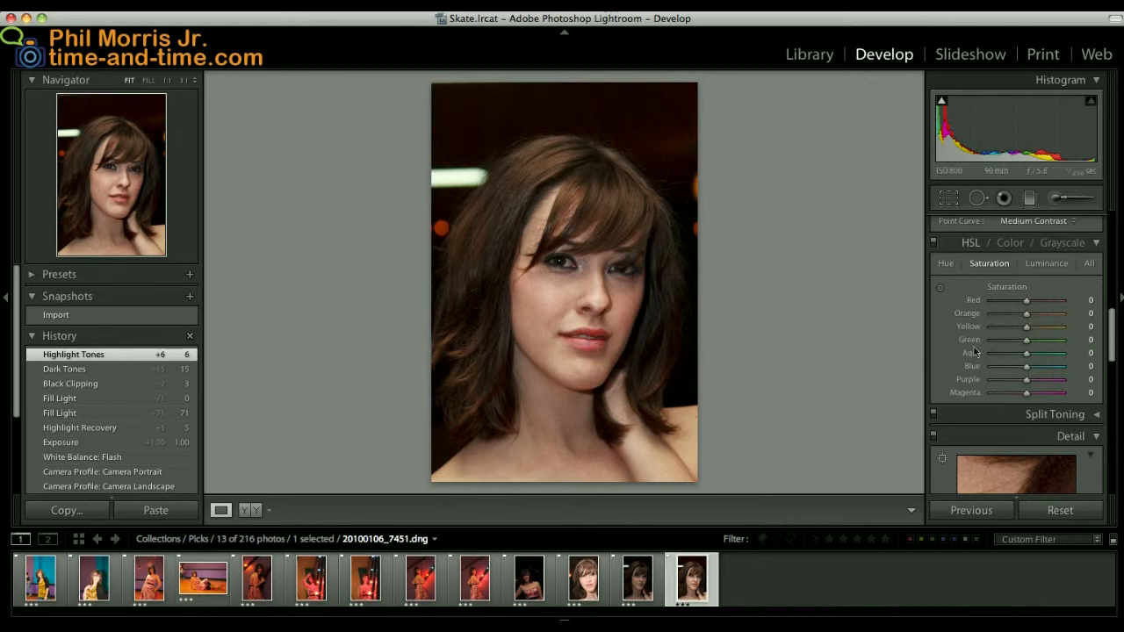
left_click_drag(1030, 305, 1065, 302)
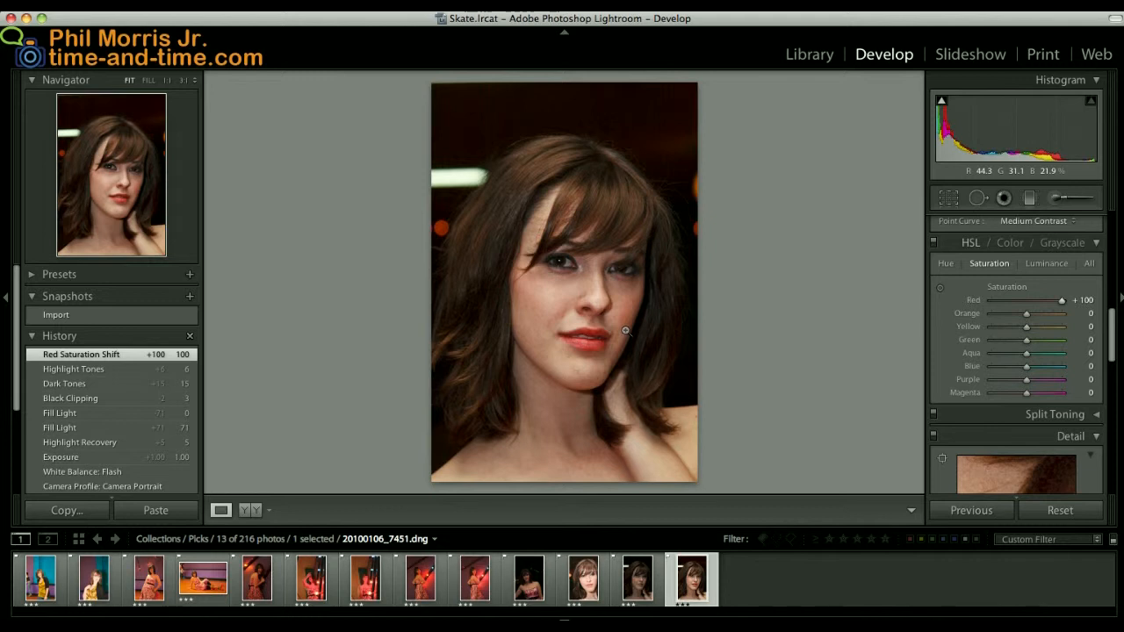
double_click(1061, 302)
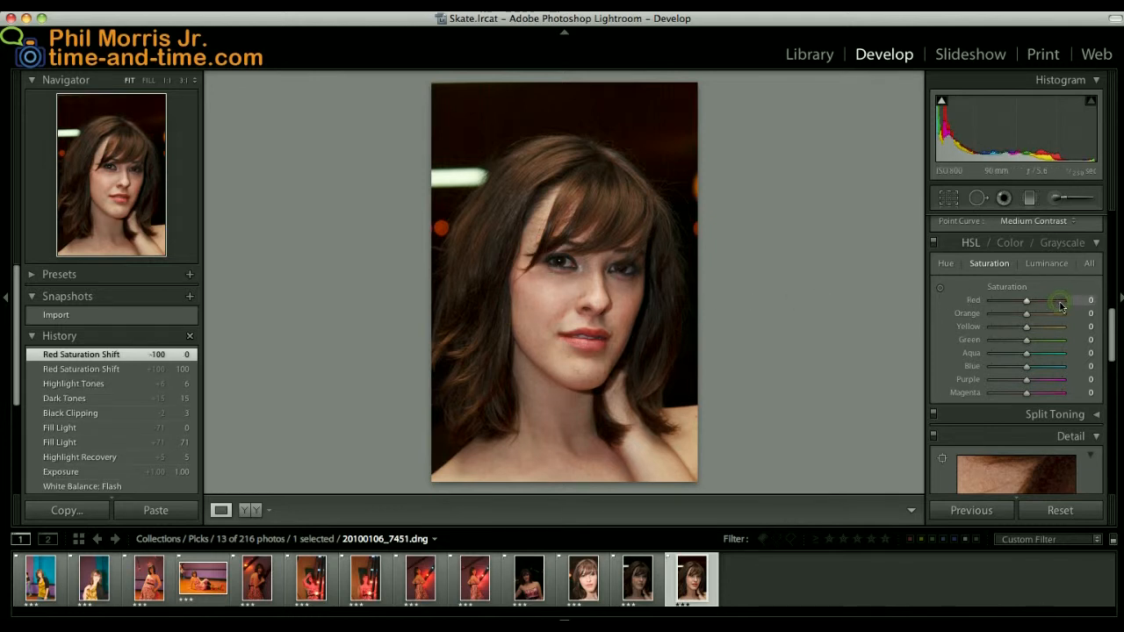
Paint the middle and right part of the upper lip with the Adjustment Brush at Saturation 100, size 6.0, Auto Mask on
left_click(585, 339)
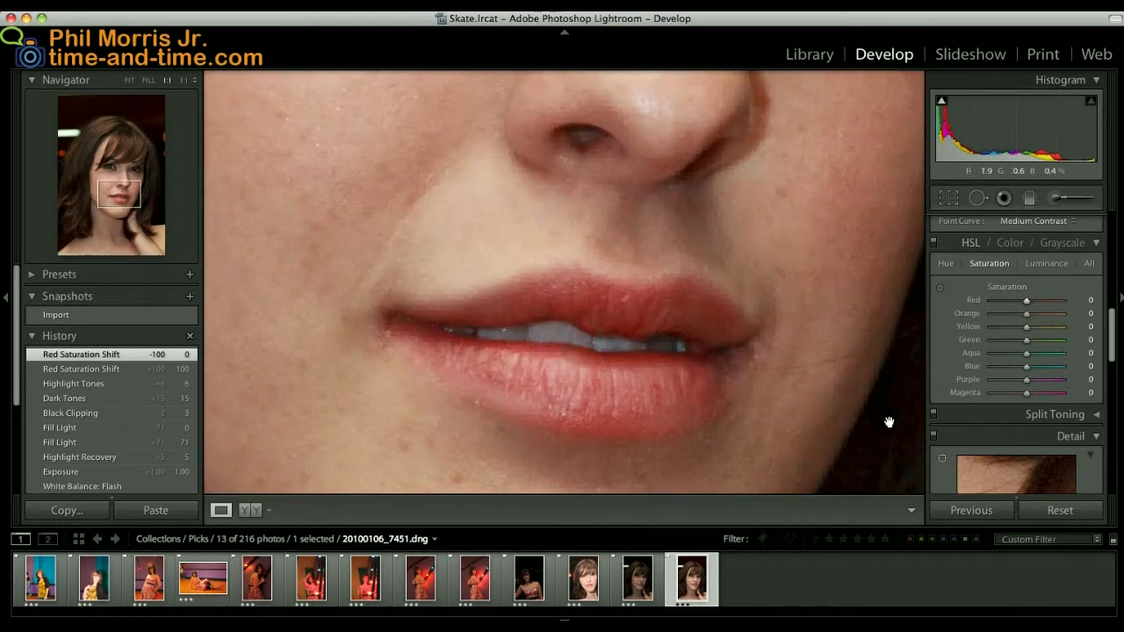
left_click(1057, 200)
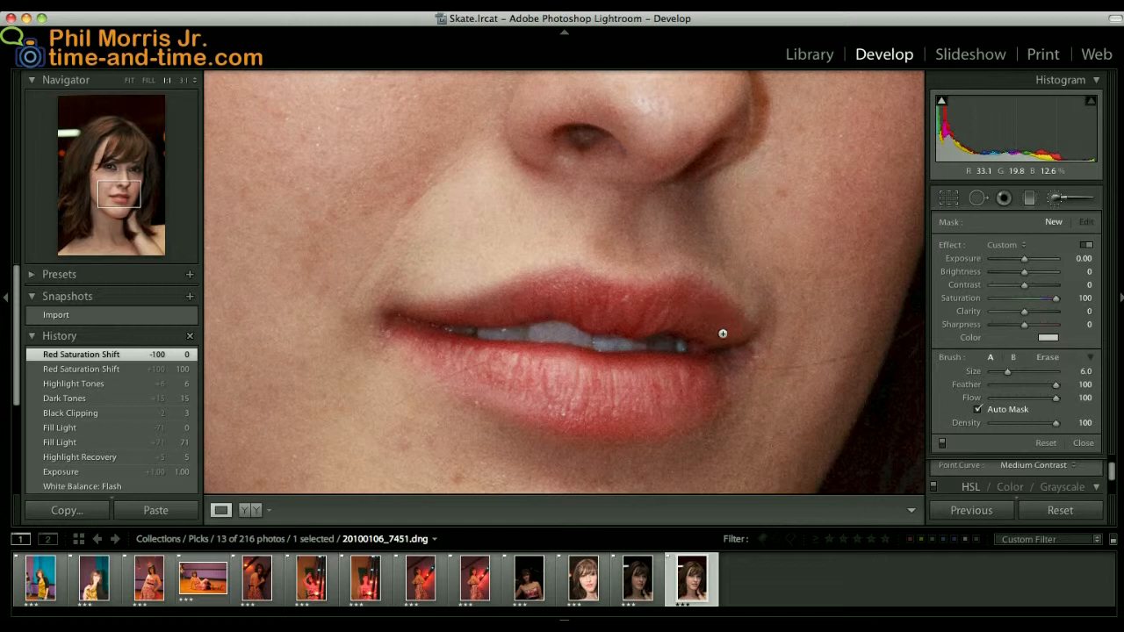
mouse_move(623, 312)
left_mouse_down()
mouse_move(705, 320)
mouse_move(683, 302)
mouse_move(615, 309)
mouse_move(576, 298)
mouse_move(615, 310)
mouse_move(570, 288)
mouse_move(535, 301)
mouse_move(559, 284)
left_mouse_up()
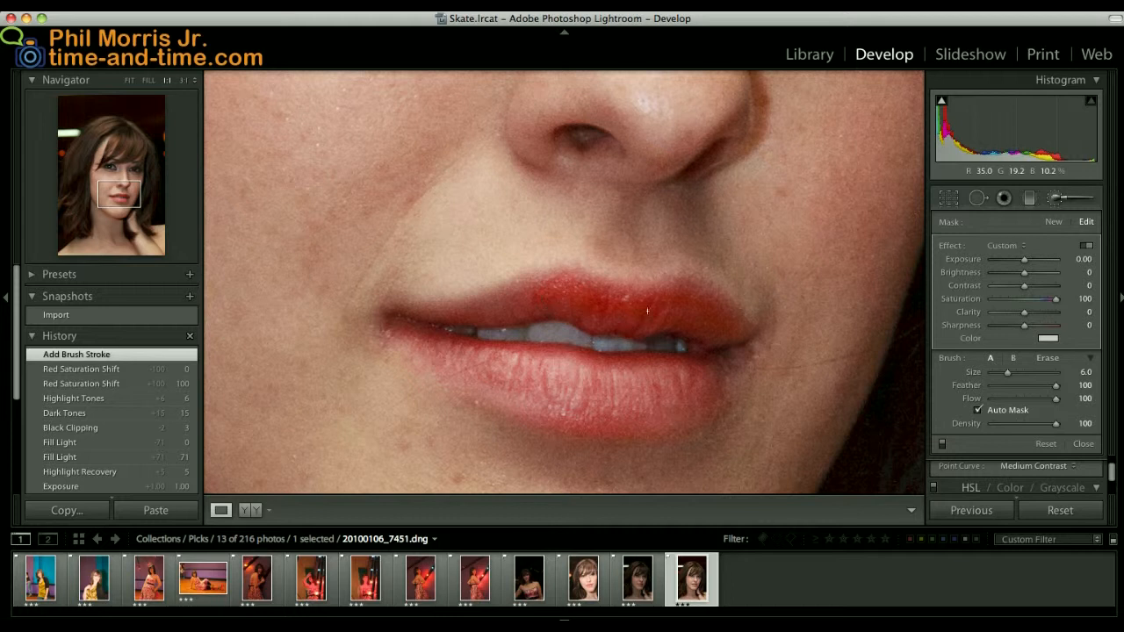
left_click(567, 299)
left_click(566, 299)
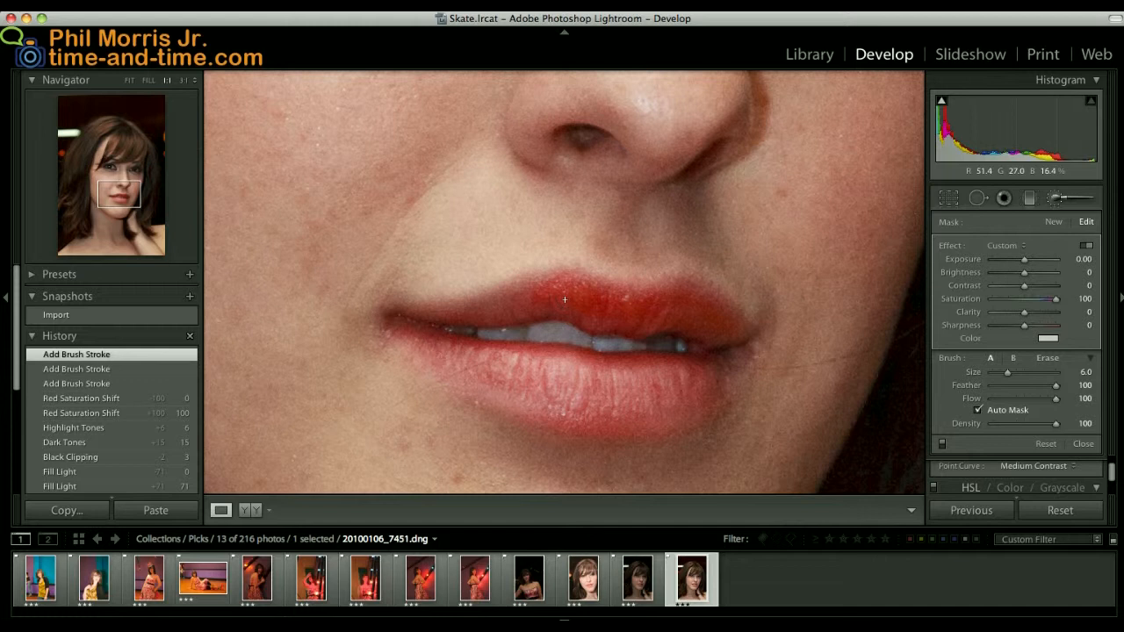
Show the brush's mask overlay, cycle through its display colours and leave it in green
key("alt")
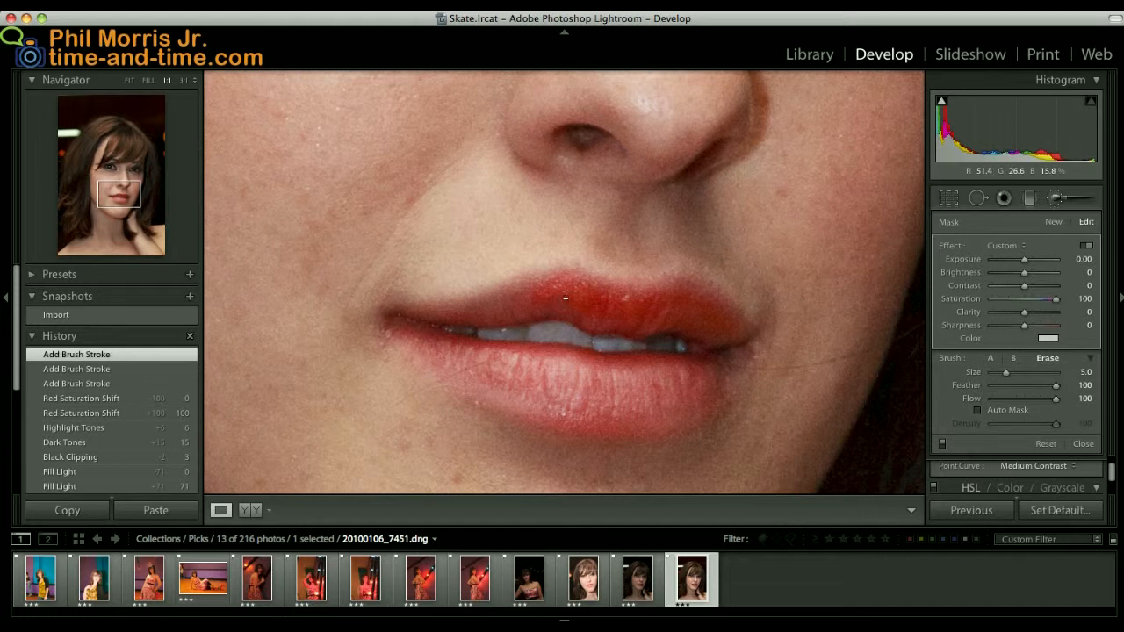
key("o")
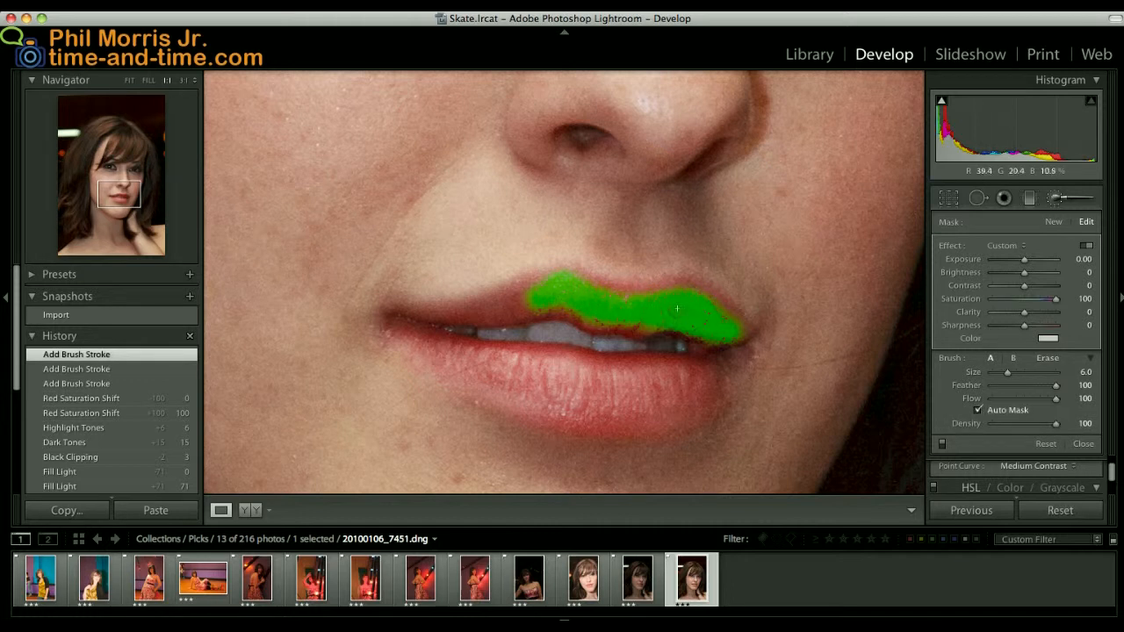
key("alt")
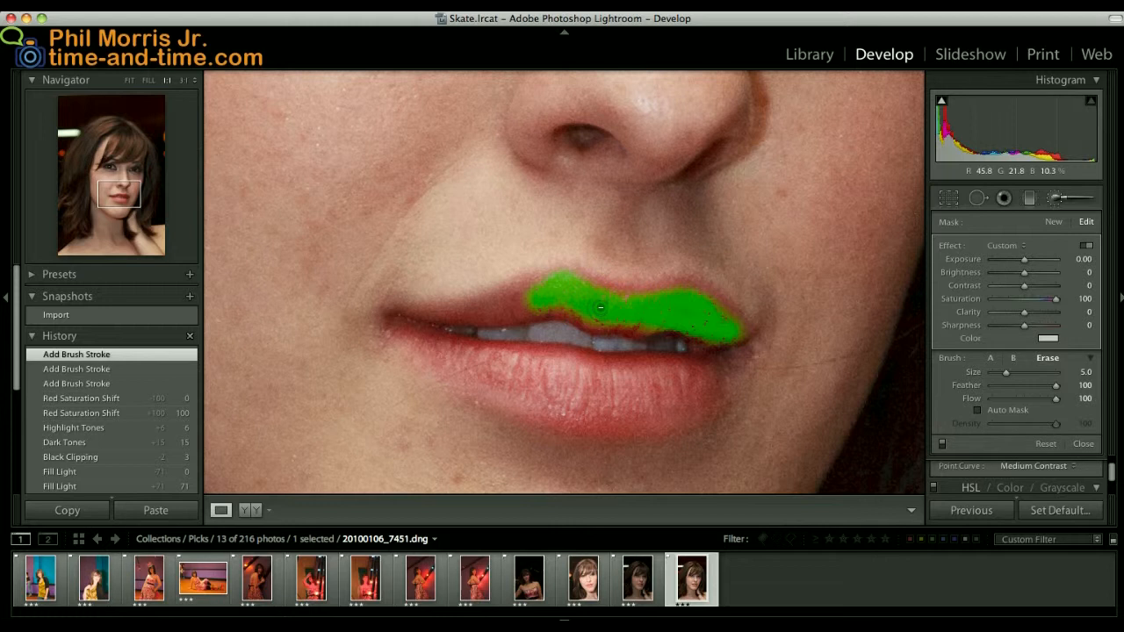
key("shift+o")
key("o")
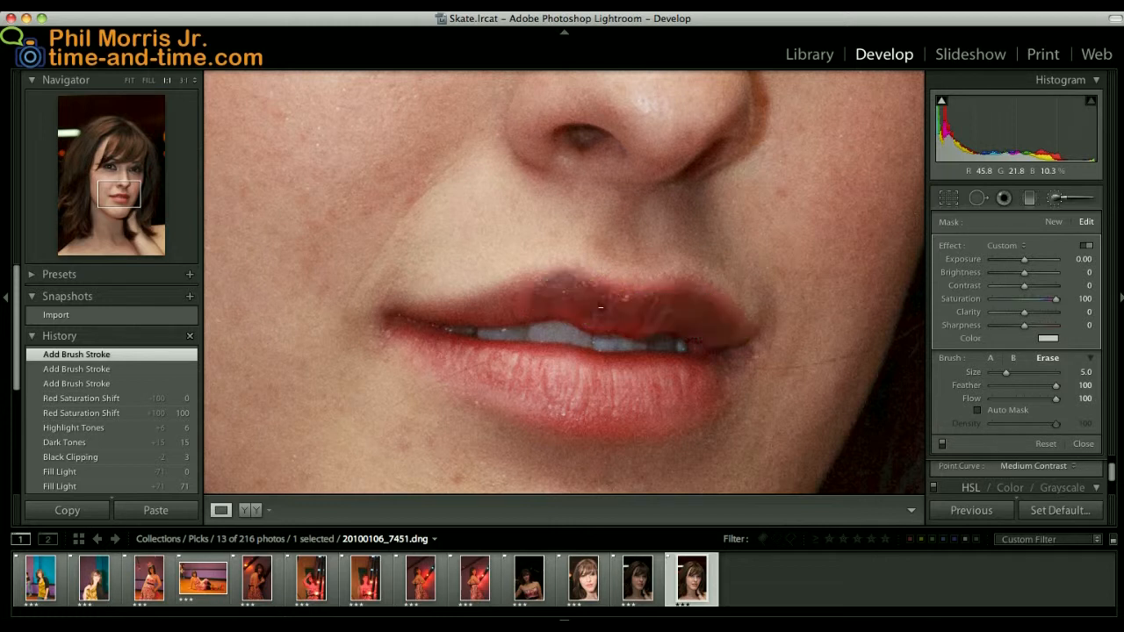
key("o")
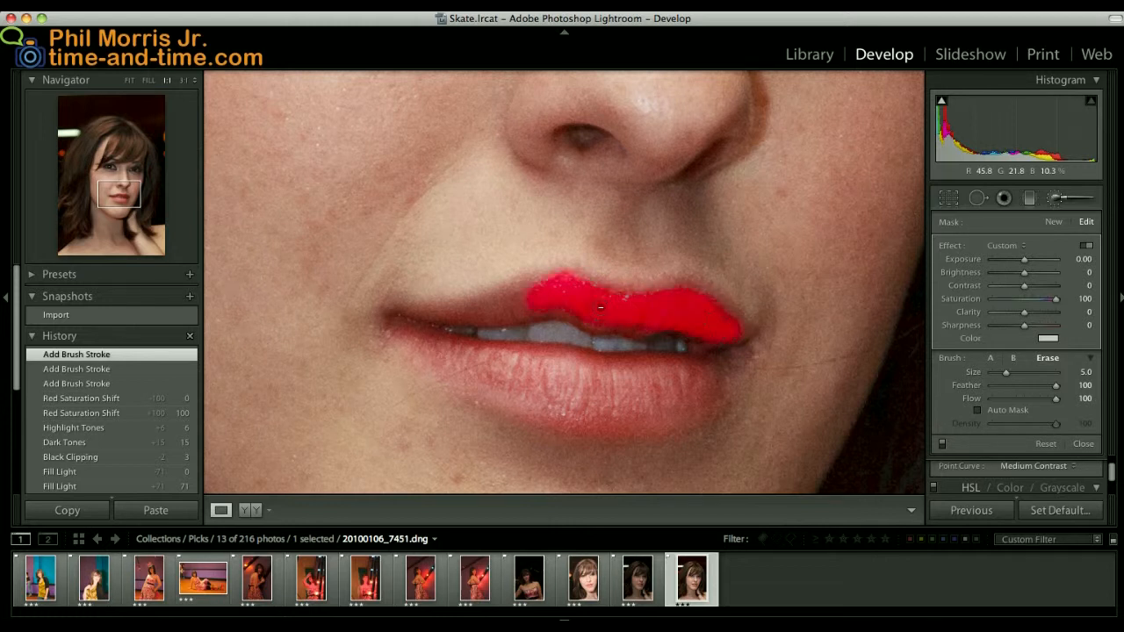
key("shift+o")
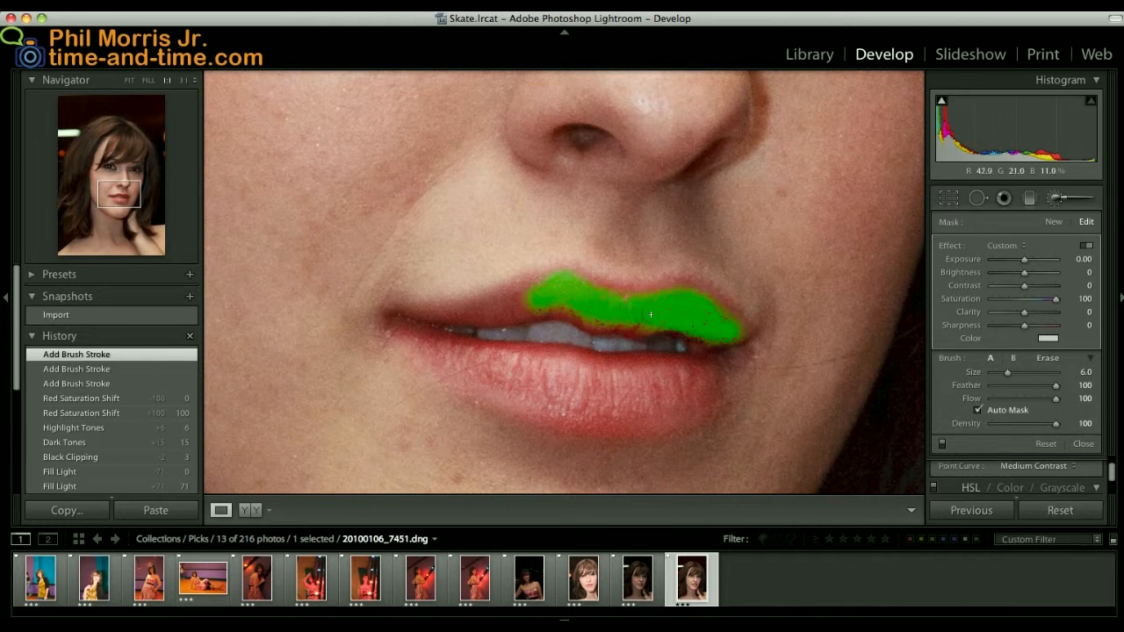
Extend the saturation mask over the rest of the upper lip and across the whole lower lip
mouse_move(589, 321)
left_mouse_down()
mouse_move(565, 307)
mouse_move(589, 314)
mouse_move(522, 310)
mouse_move(525, 292)
mouse_move(458, 317)
left_mouse_up()
left_click_drag(534, 307, 507, 317)
left_click_drag(419, 341, 490, 352)
left_click_drag(587, 367, 589, 367)
mouse_move(701, 369)
left_mouse_down()
mouse_move(557, 361)
mouse_move(574, 380)
mouse_move(672, 384)
mouse_move(690, 402)
mouse_move(694, 393)
mouse_move(665, 411)
mouse_move(563, 402)
mouse_move(631, 423)
mouse_move(685, 411)
mouse_move(719, 374)
mouse_move(696, 388)
mouse_move(544, 395)
mouse_move(578, 413)
mouse_move(558, 417)
mouse_move(433, 355)
left_mouse_up()
left_click_drag(531, 396, 527, 373)
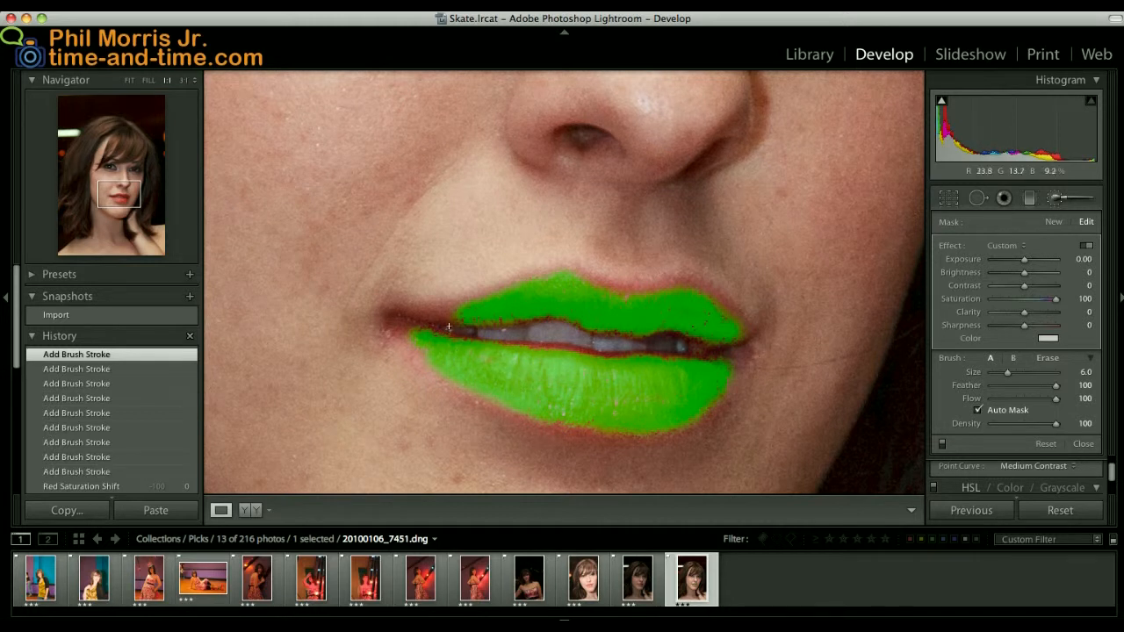
Reduce the brush size and paint the saturation mask into the narrow corners of the mouth
key("bracketleft")
key("bracketleft")
key("bracketleft")
mouse_move(462, 316)
left_mouse_down()
mouse_move(419, 317)
mouse_move(467, 319)
mouse_move(422, 318)
mouse_move(452, 344)
mouse_move(405, 329)
mouse_move(423, 323)
mouse_move(414, 316)
left_mouse_up()
scroll(483, 353, "up", 4)
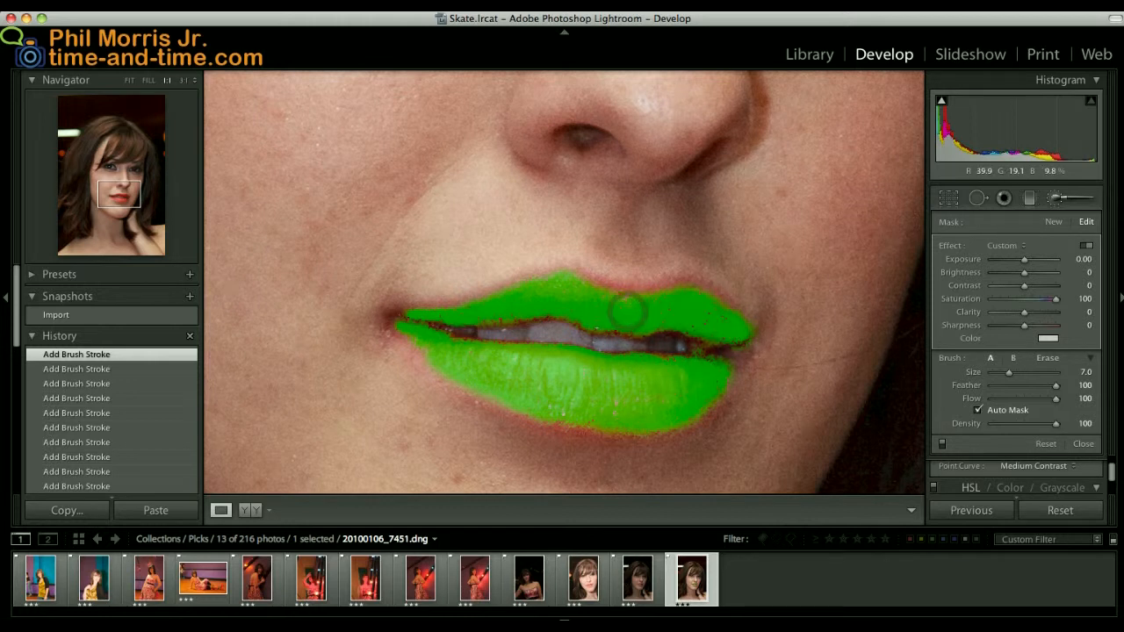
Hide the mask overlay and set the lip adjustment's Saturation to 43
key("alt")
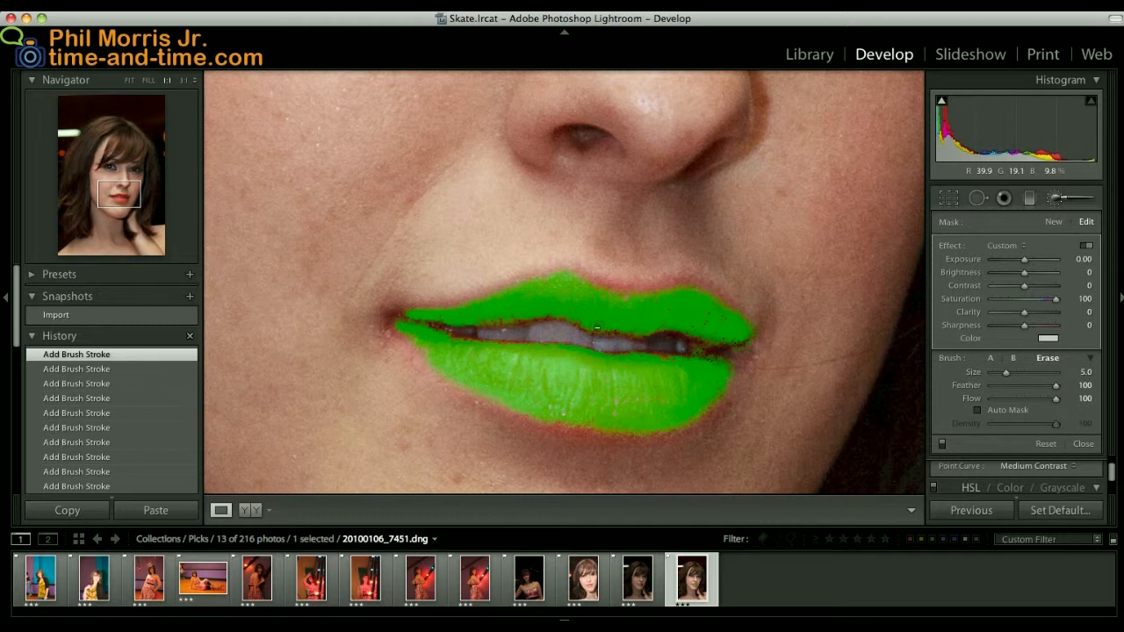
key("o")
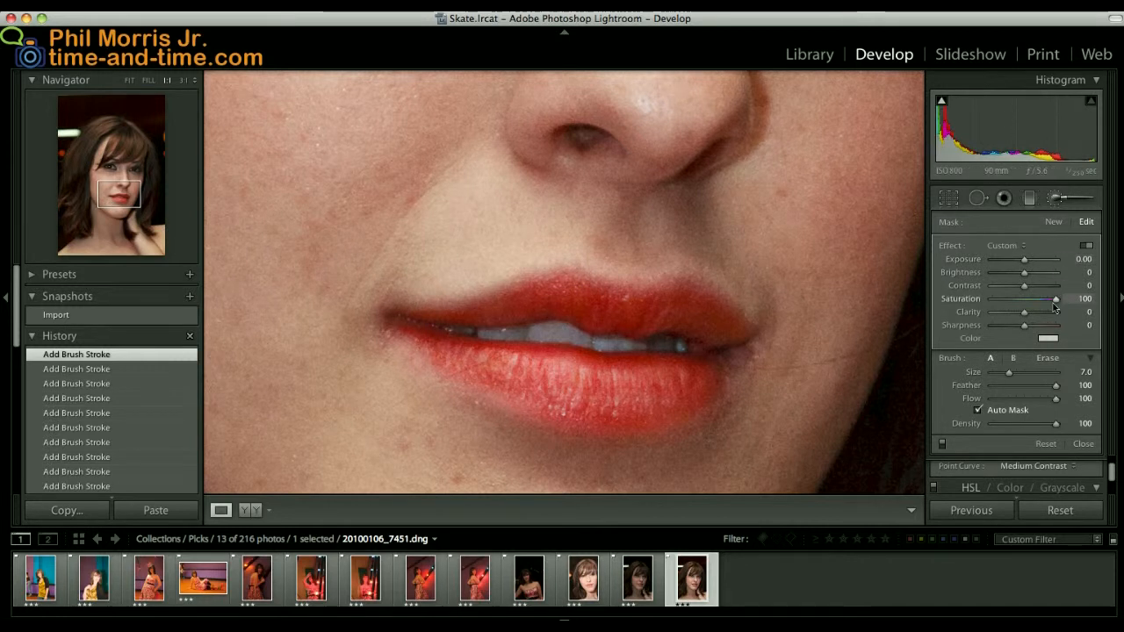
left_click_drag(1057, 302, 1034, 305)
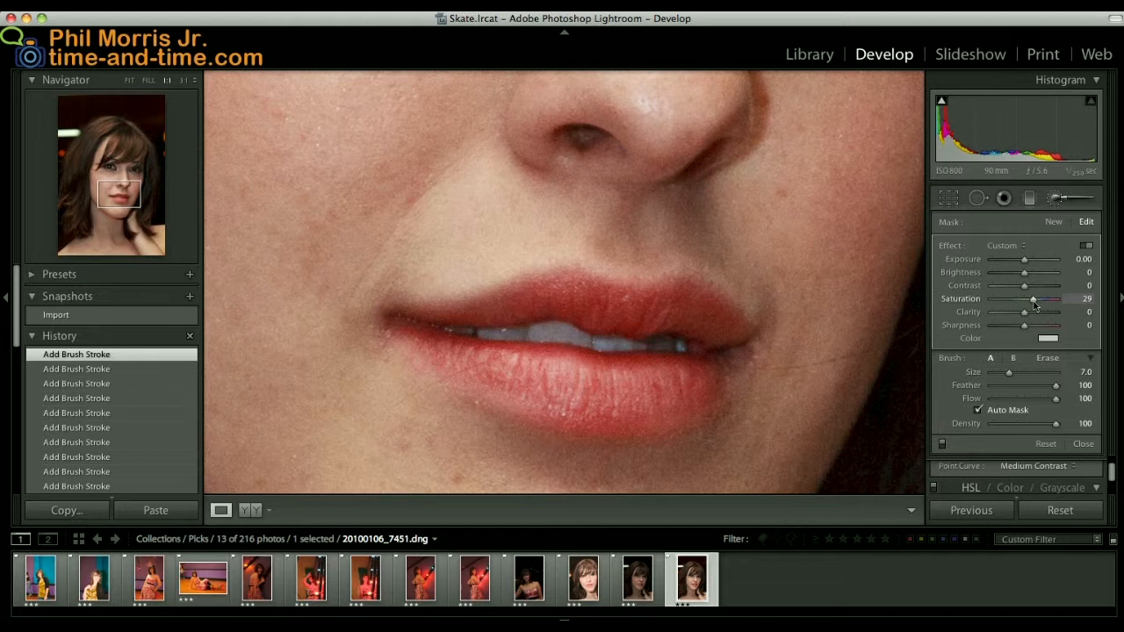
left_click_drag(1034, 305, 1036, 305)
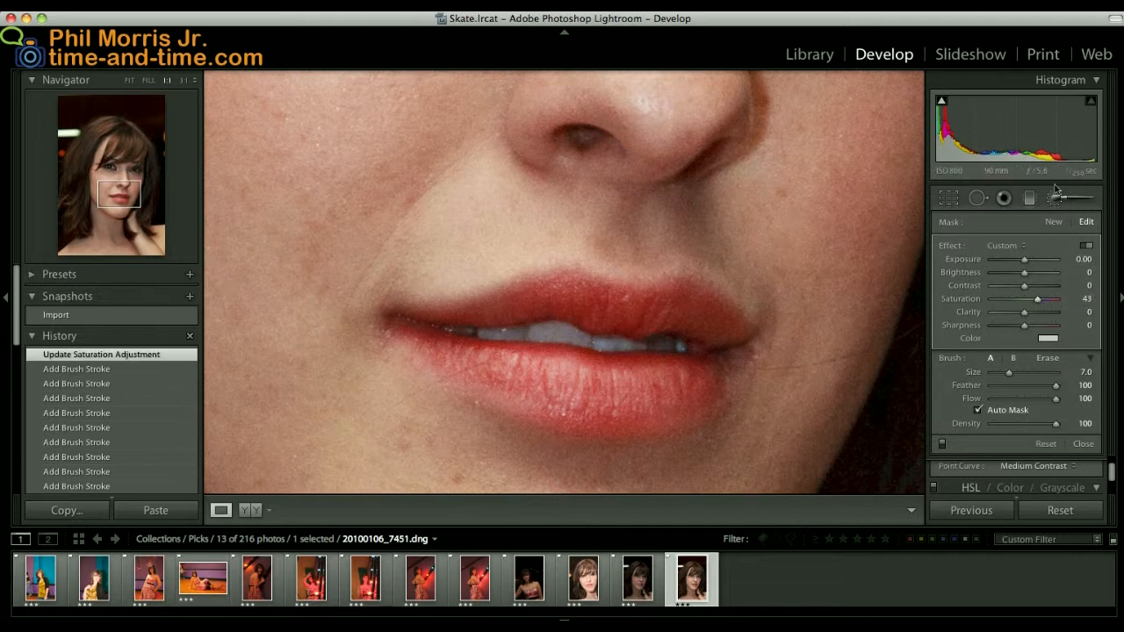
left_click(1084, 444)
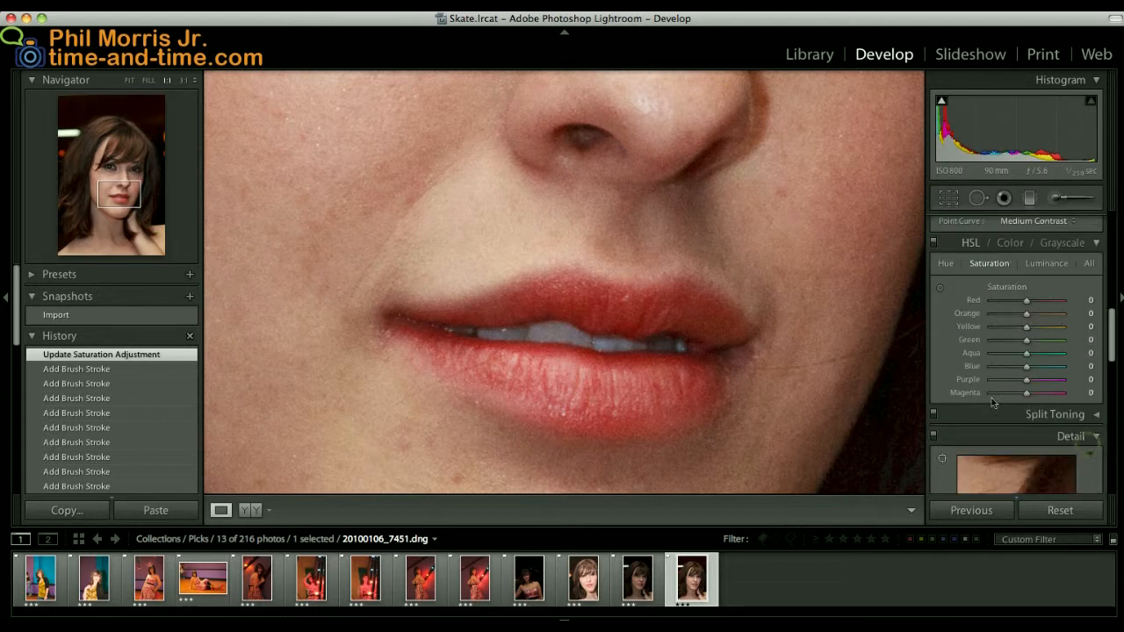
left_click(606, 299)
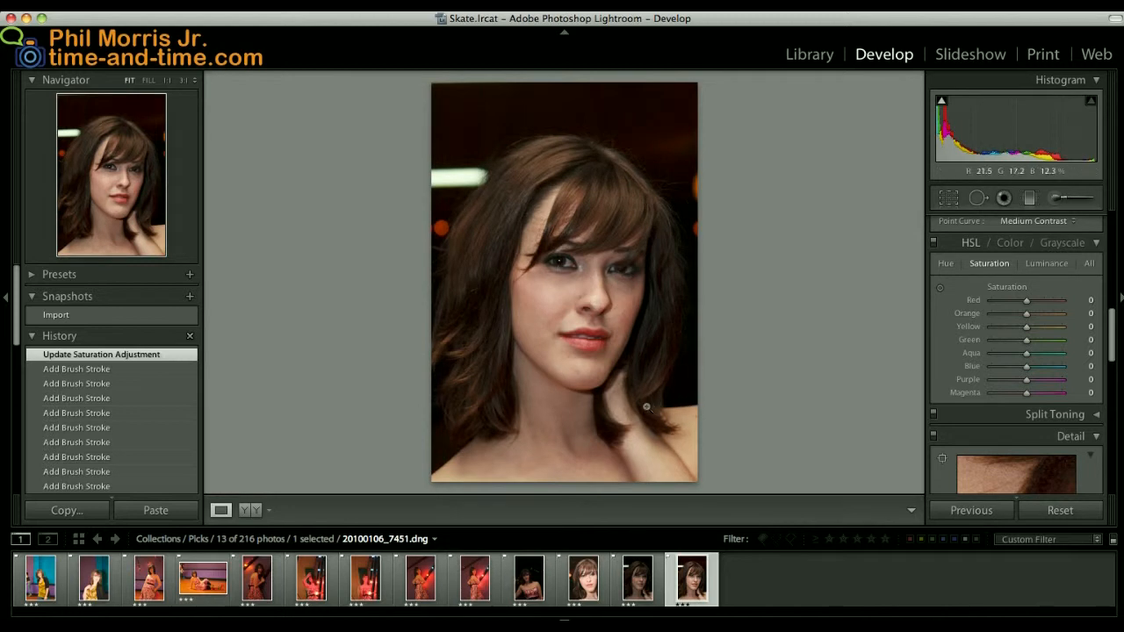
Heal the blemish in the middle of the chin with a size 75 spot, sampling the clear skin just up and right of it
left_click(579, 373)
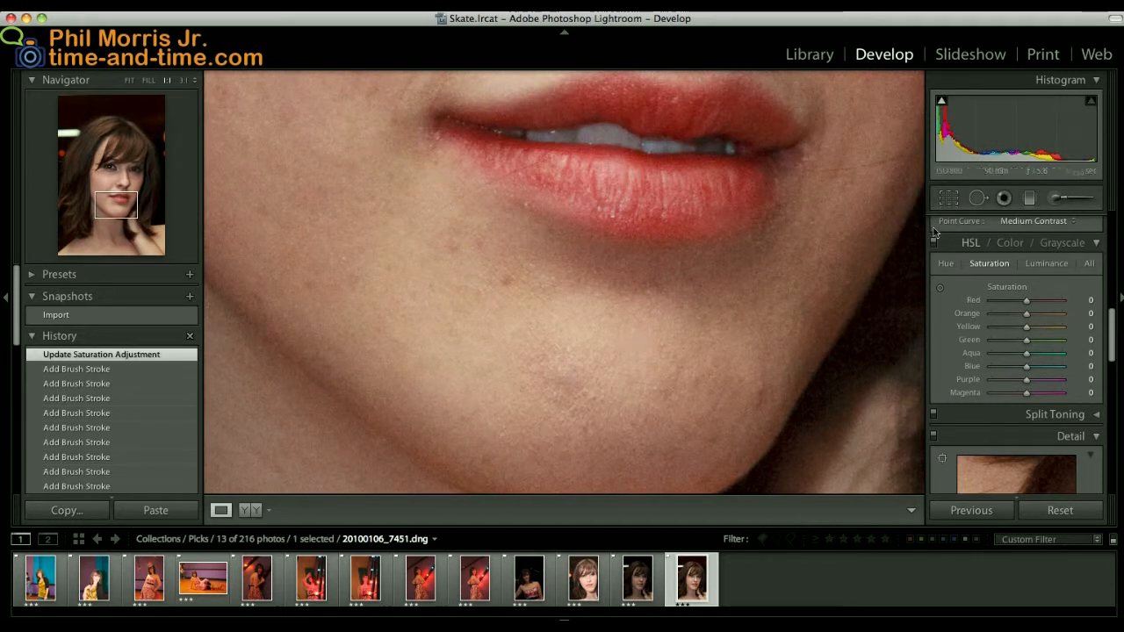
left_click(977, 197)
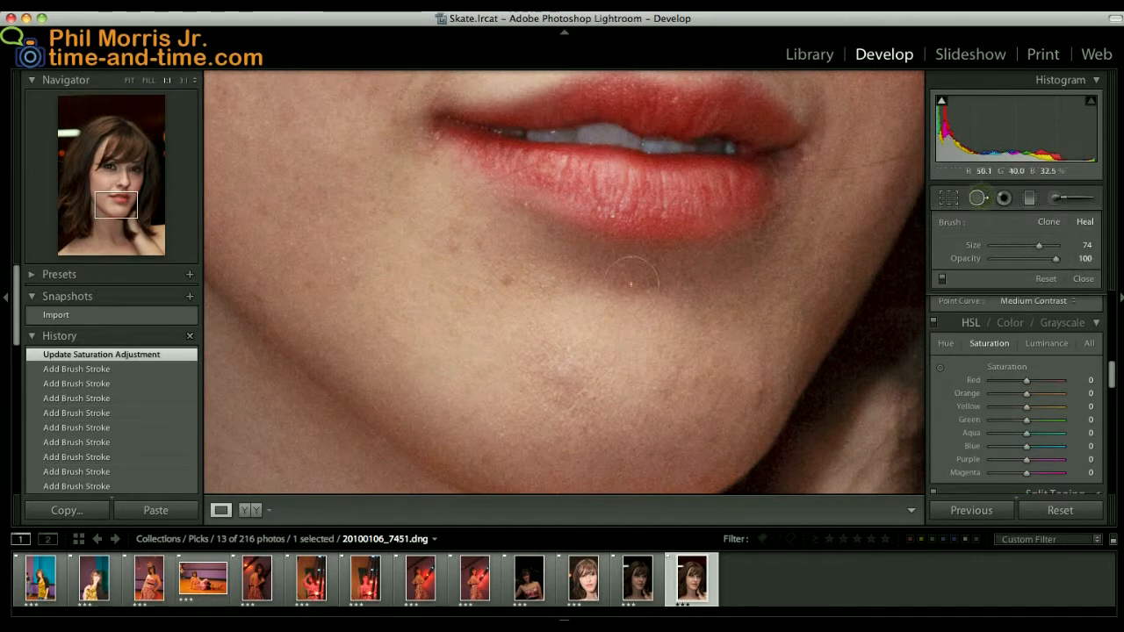
left_click(554, 375)
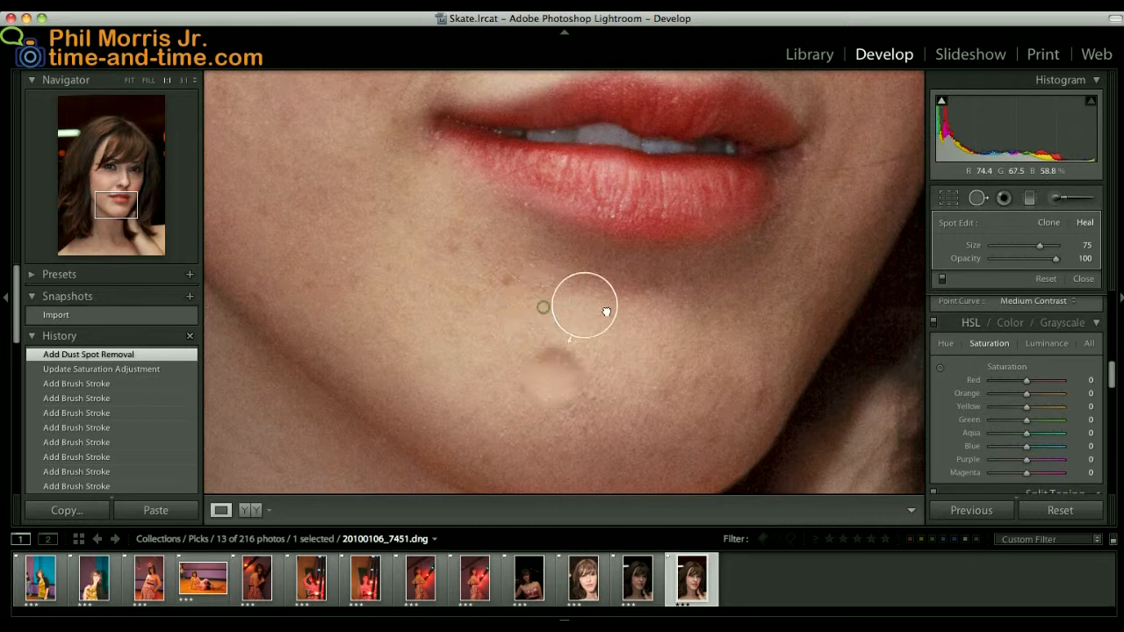
left_click_drag(632, 344, 630, 341)
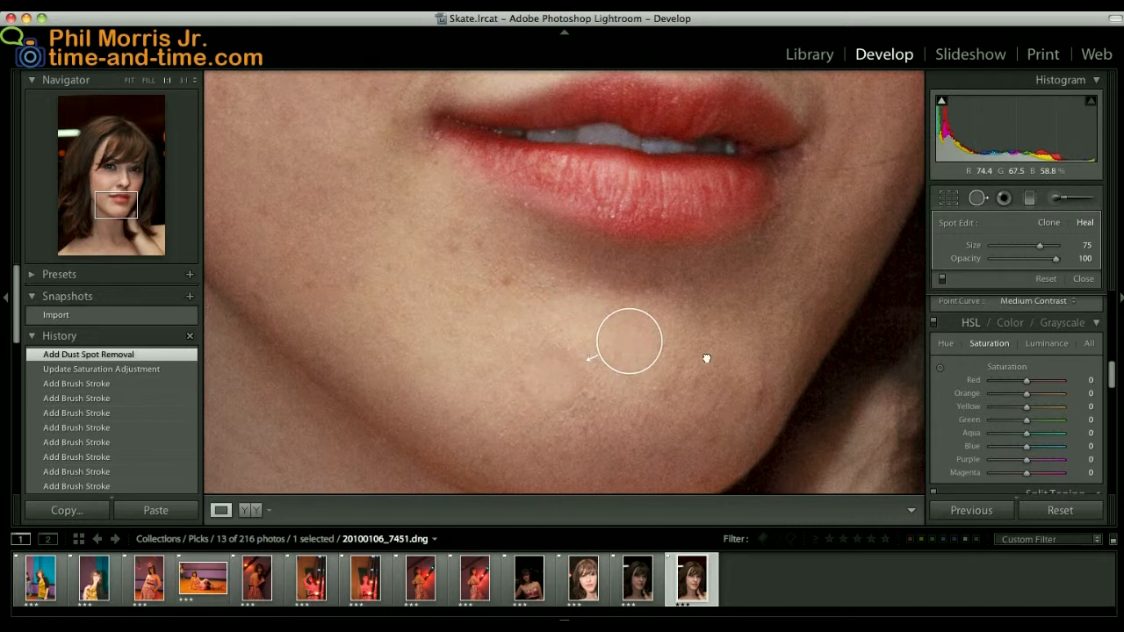
Heal the blemish near the right edge of the jaw, moving its sample source onto clear chin skin to the left
left_click(756, 388)
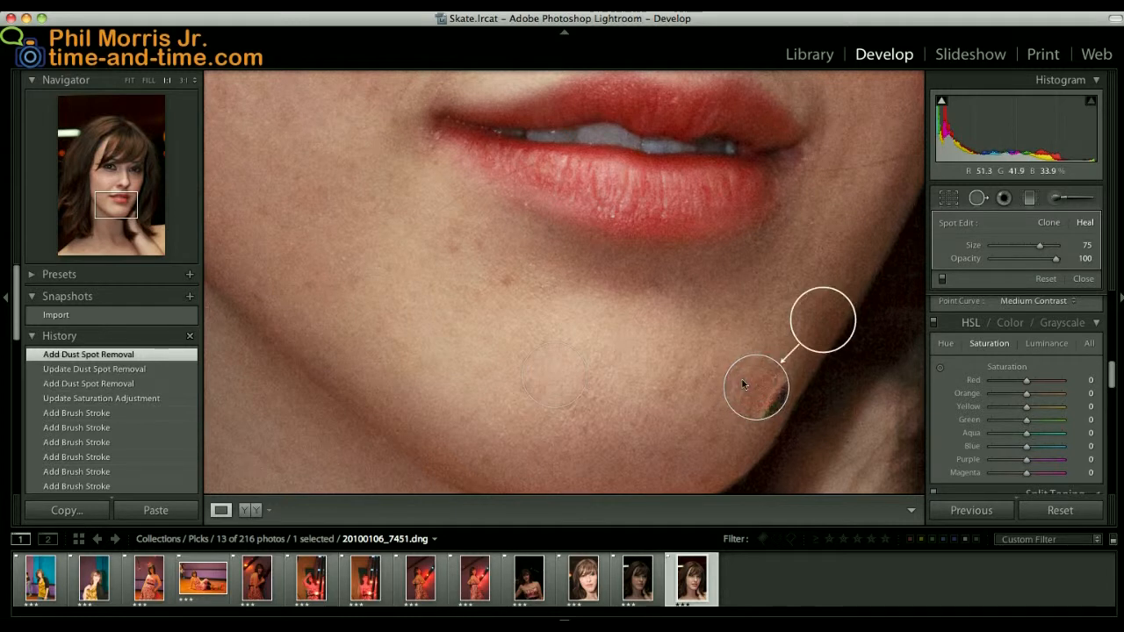
left_click_drag(812, 321, 681, 355)
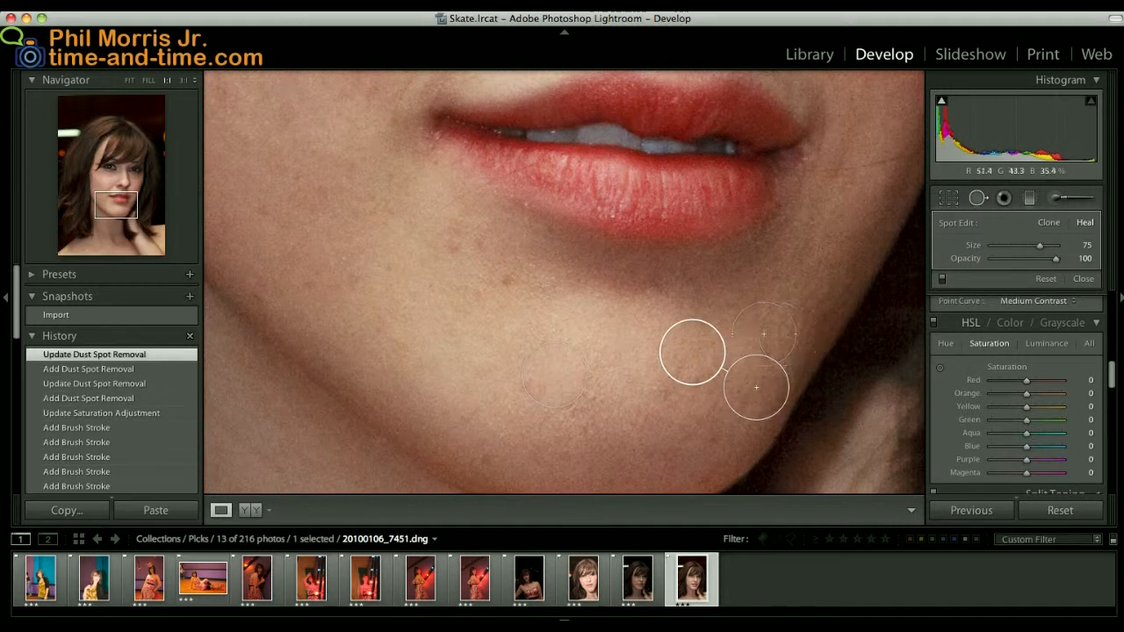
left_click(1084, 279)
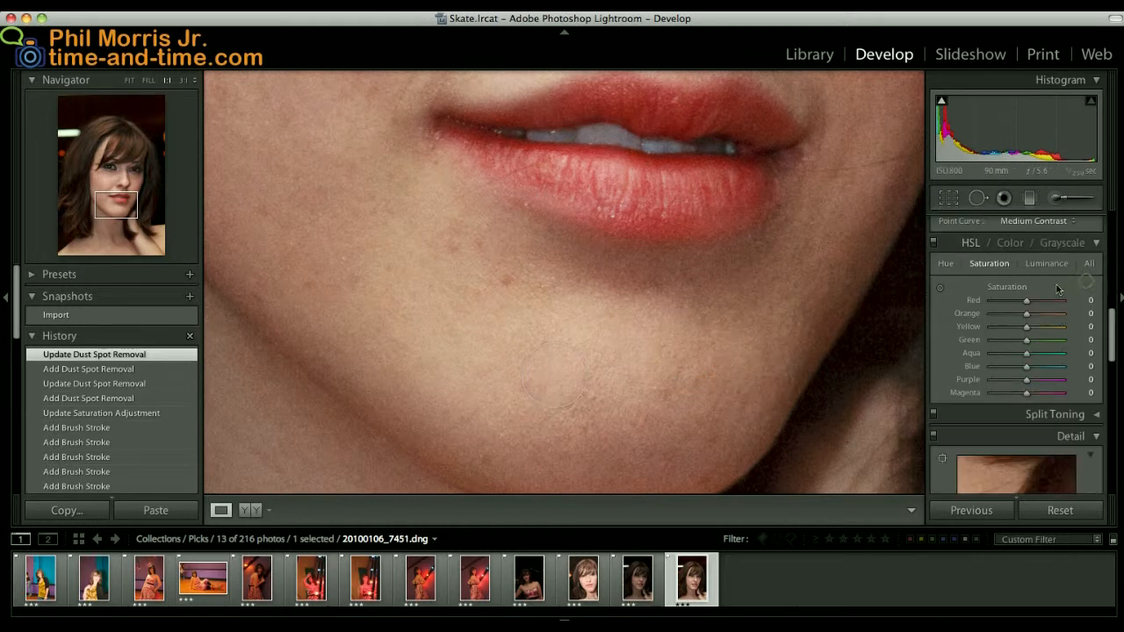
left_click(620, 344)
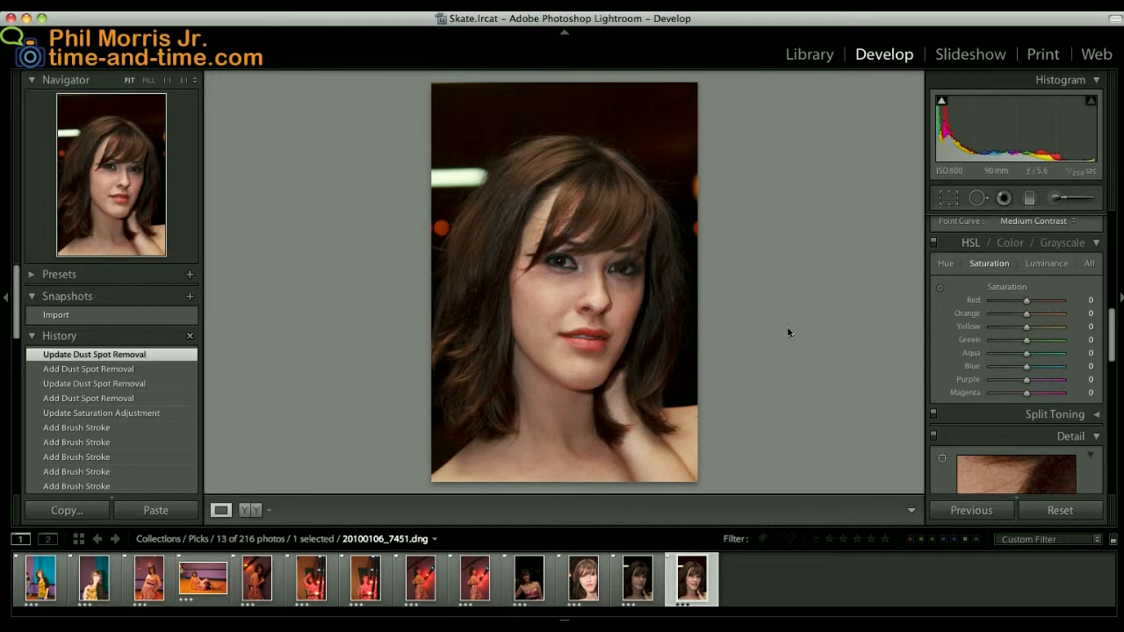
Straighten the portrait by rotating the crop to an angle of 4.31, keeping the original aspect ratio
left_click(951, 203)
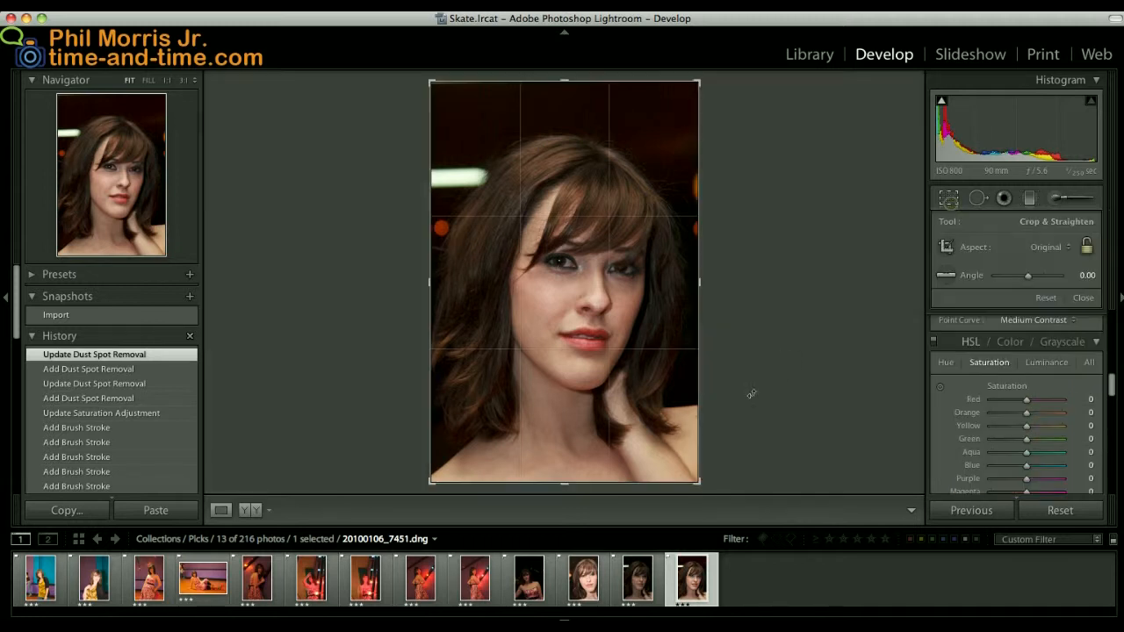
left_click_drag(710, 486, 684, 483)
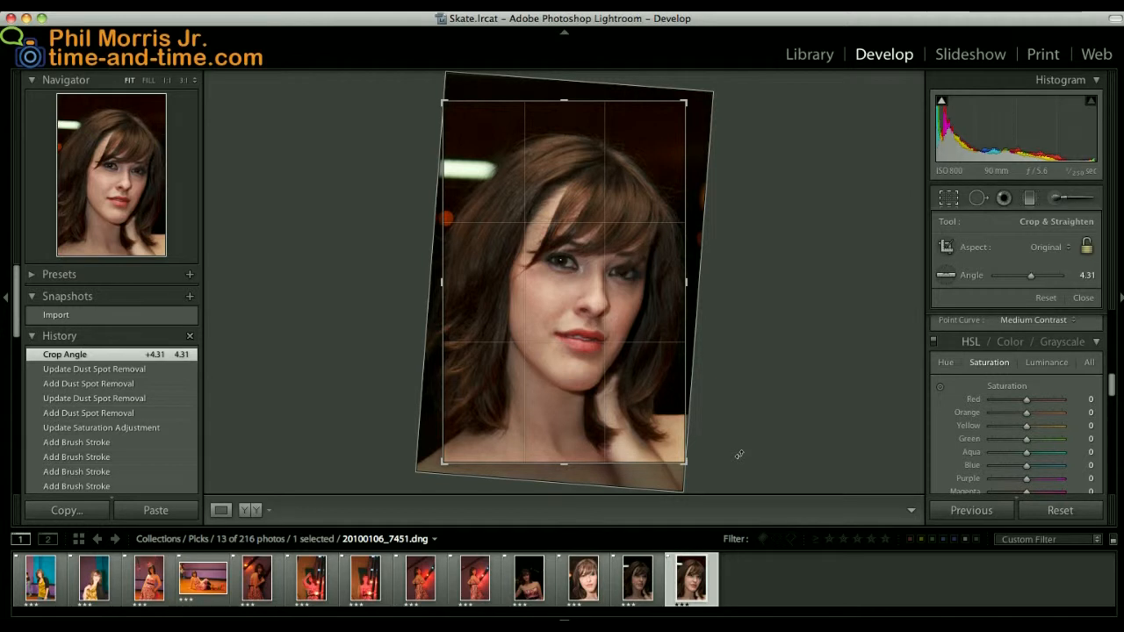
key("Return")
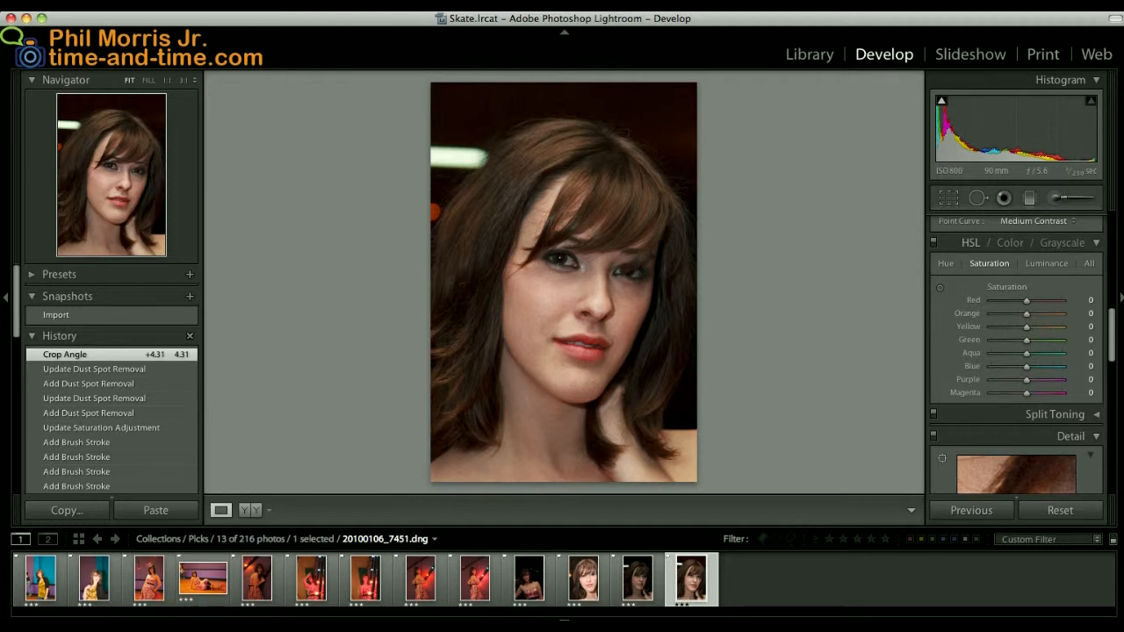
left_click(856, 4)
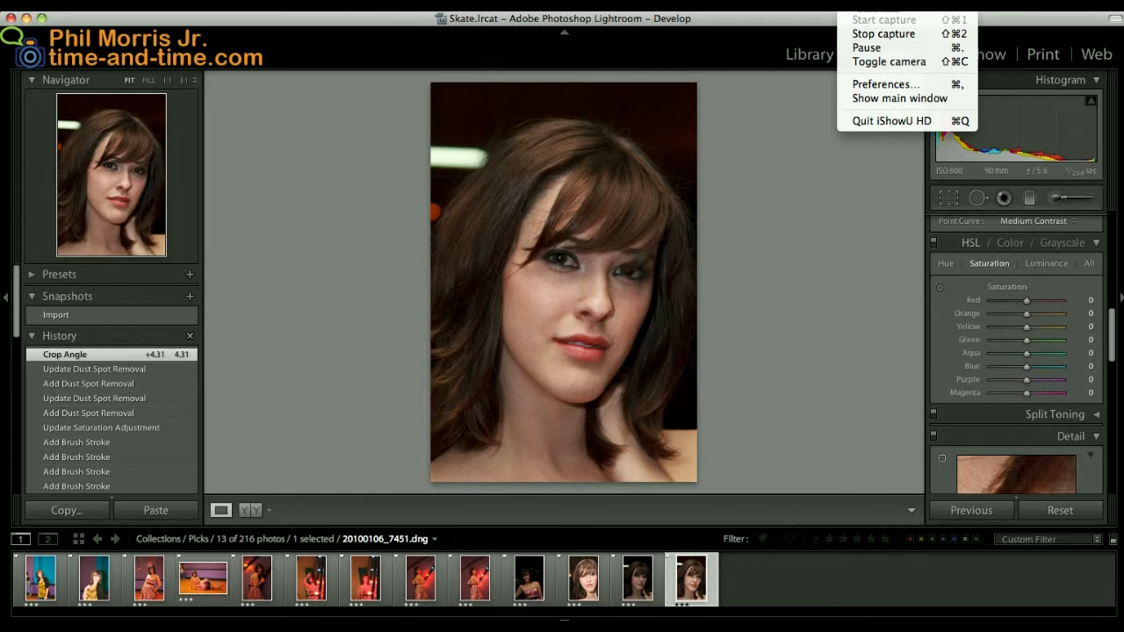
left_click(855, 4)
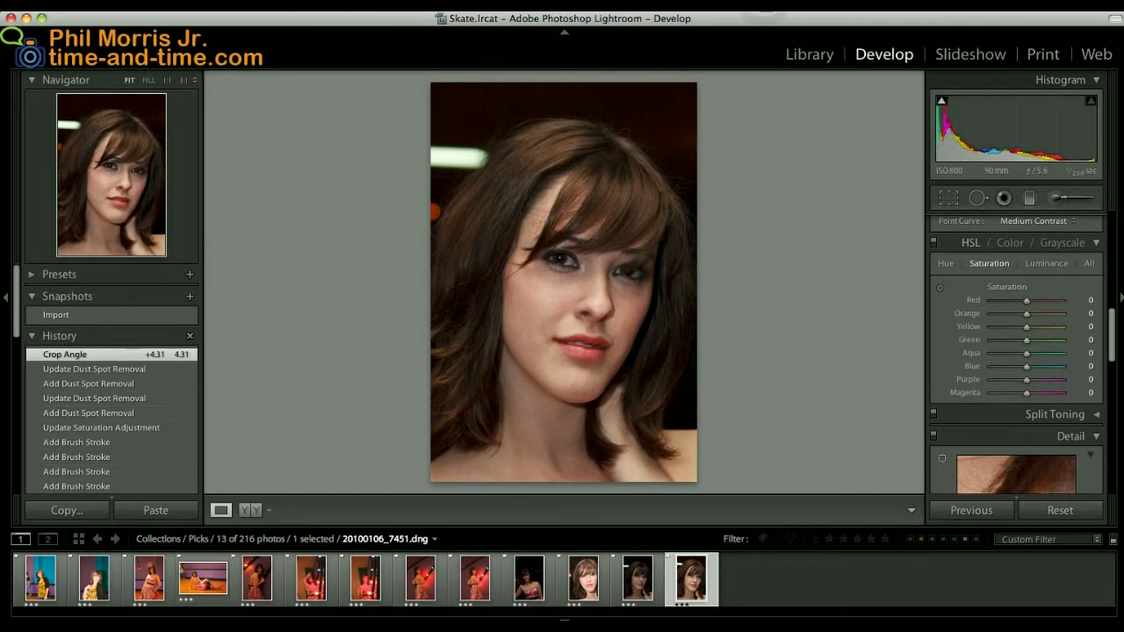
left_click(855, 4)
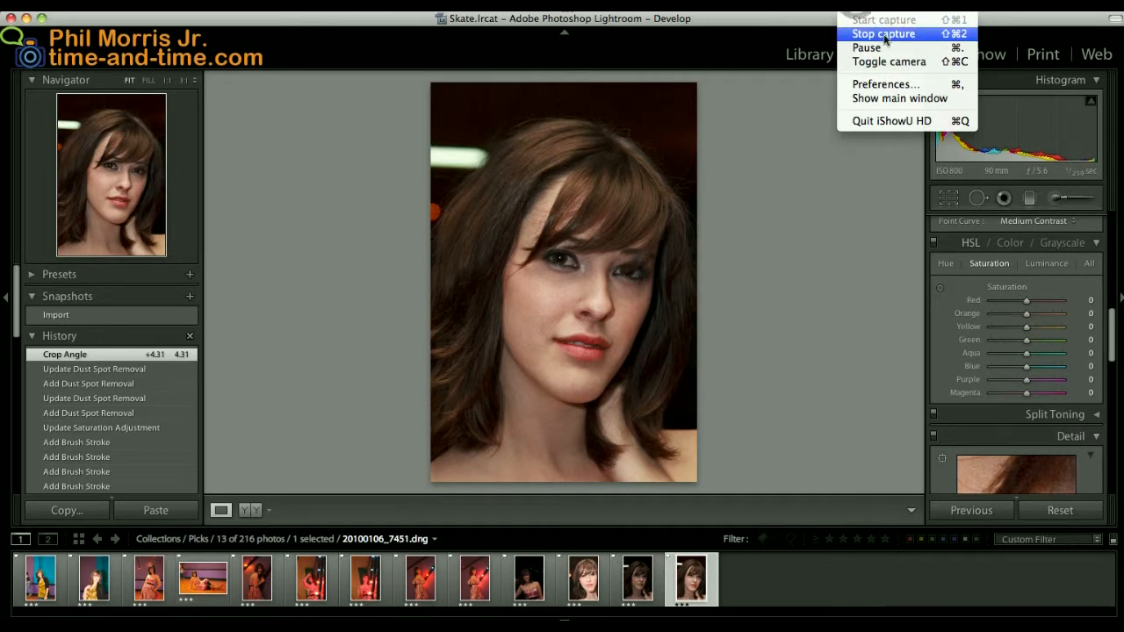